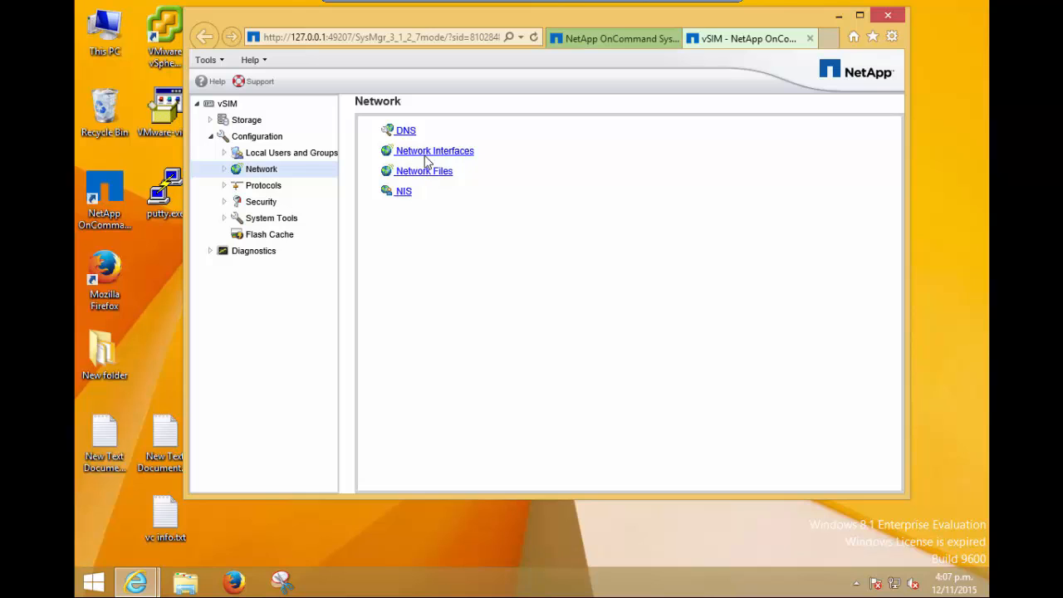
# Review the IPv4 address and netmask of network interface e0b, saving its settings as they are.
pyautogui.click(425, 154)
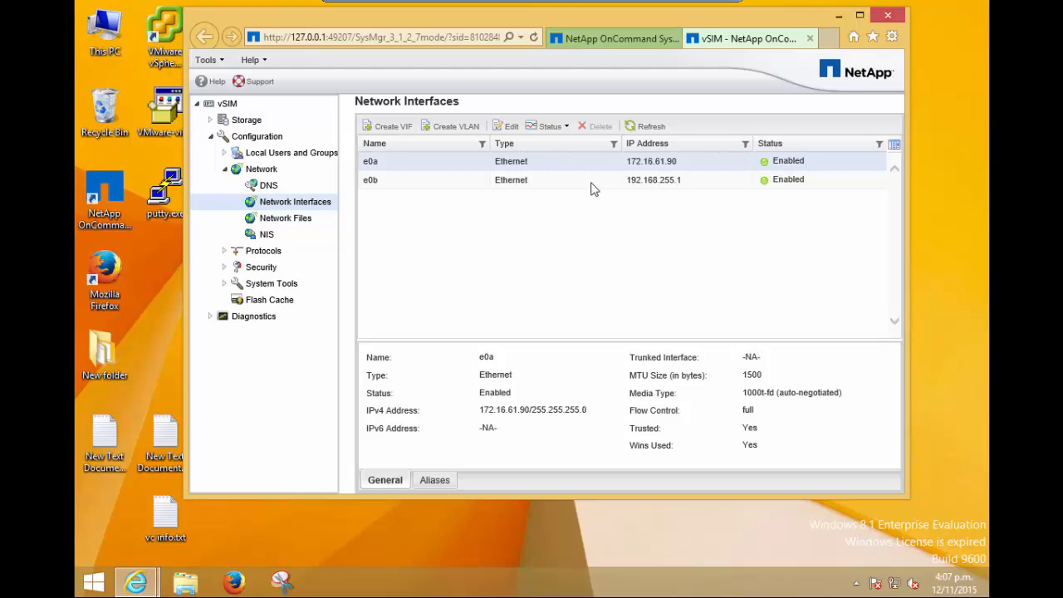
pyautogui.click(545, 181)
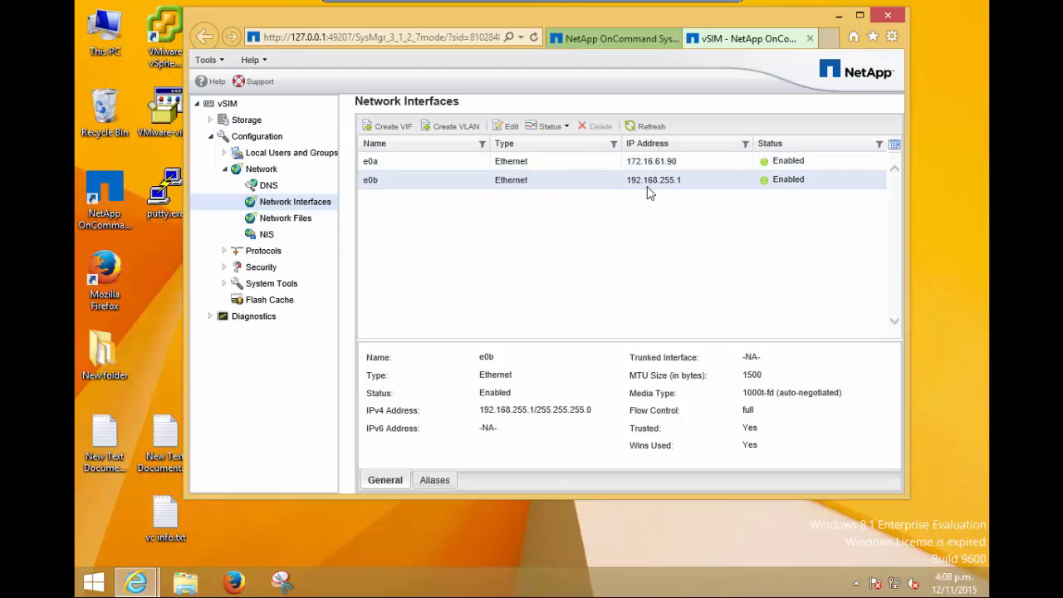
pyautogui.click(508, 126)
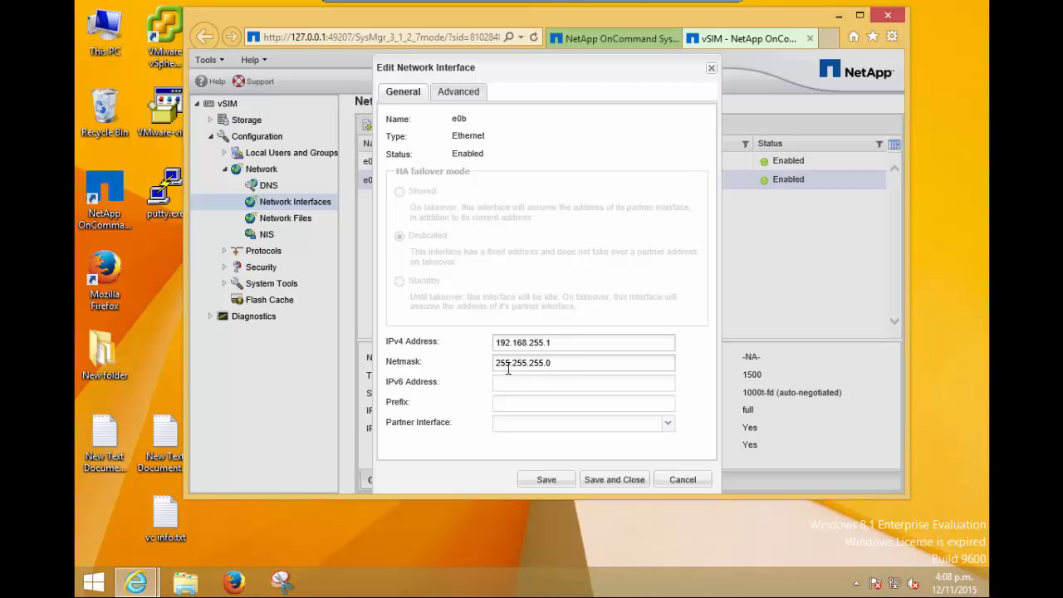
pyautogui.click(623, 480)
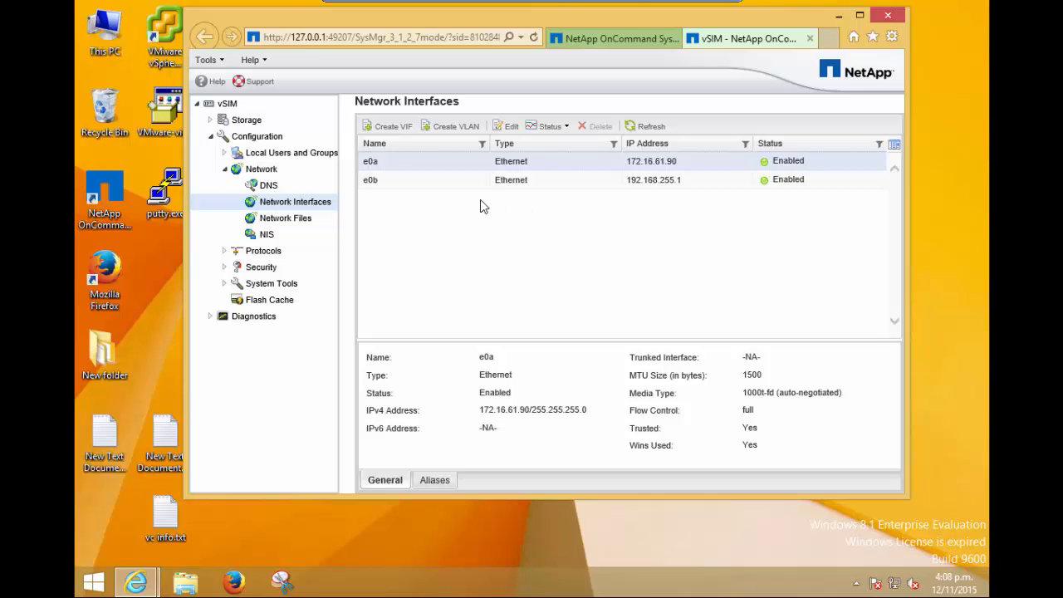
pyautogui.click(225, 170)
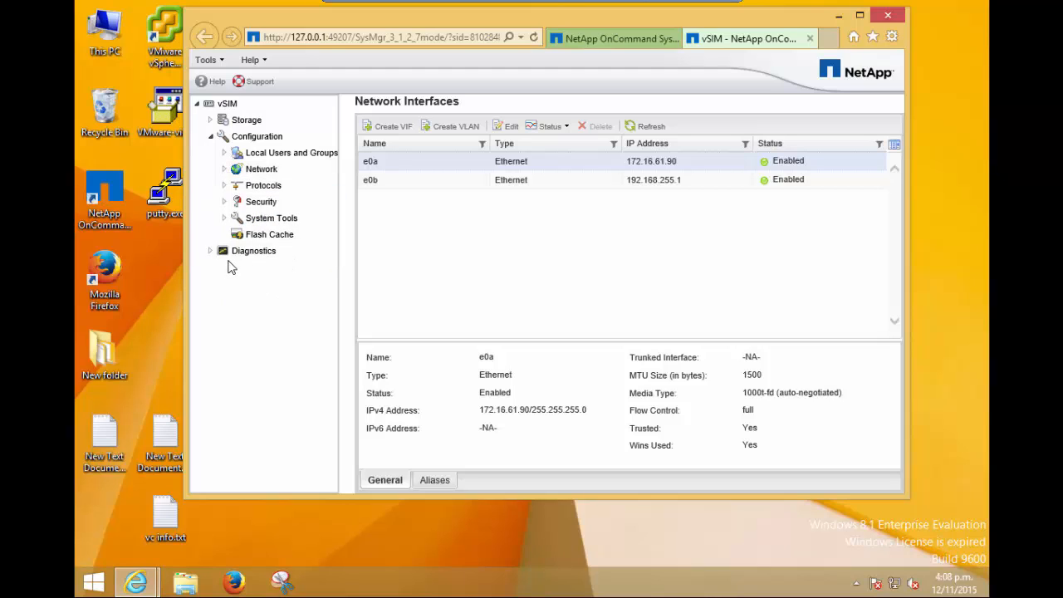
# Check the installed license packages and view the form for adding license keys without entering any.
pyautogui.click(225, 218)
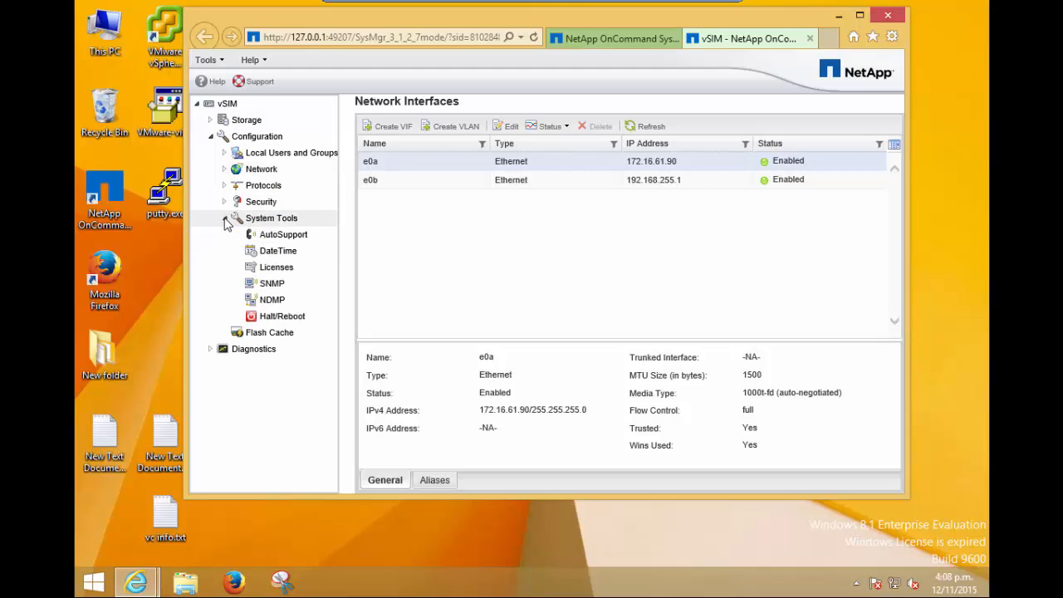
pyautogui.click(271, 268)
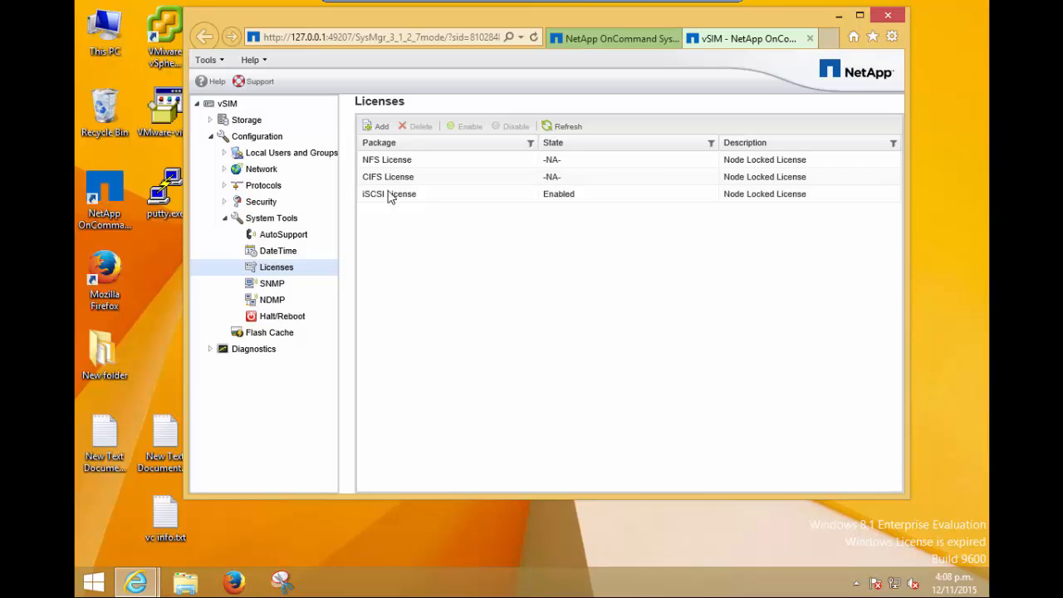
pyautogui.click(379, 131)
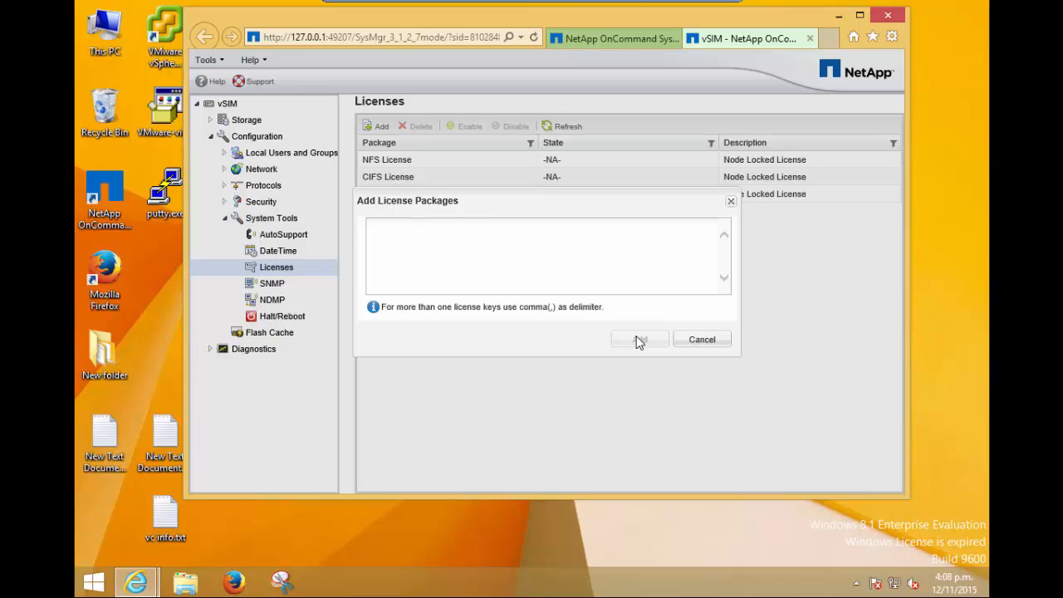
pyautogui.click(695, 342)
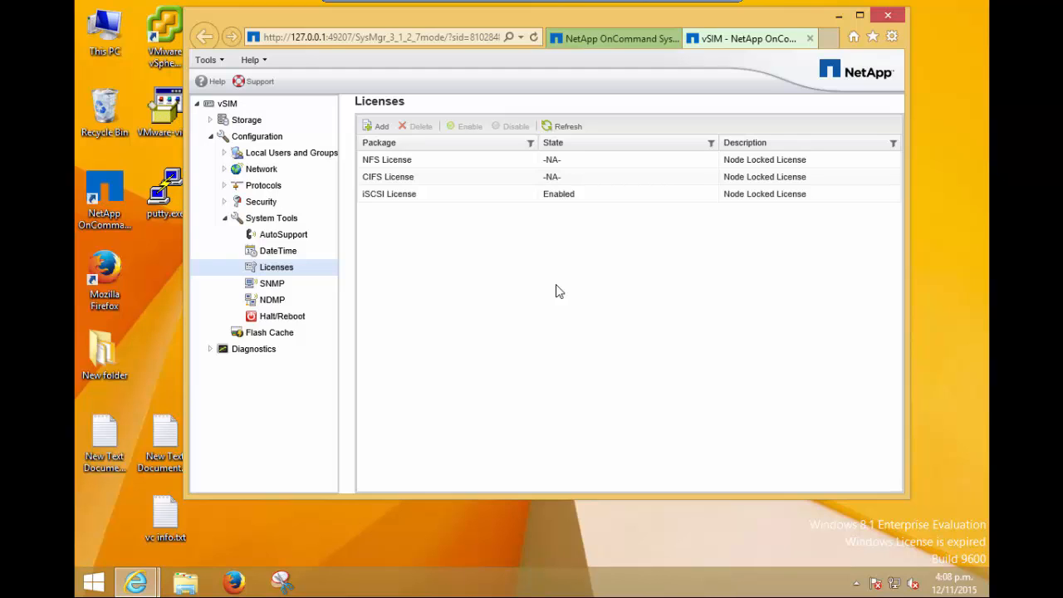
pyautogui.click(225, 218)
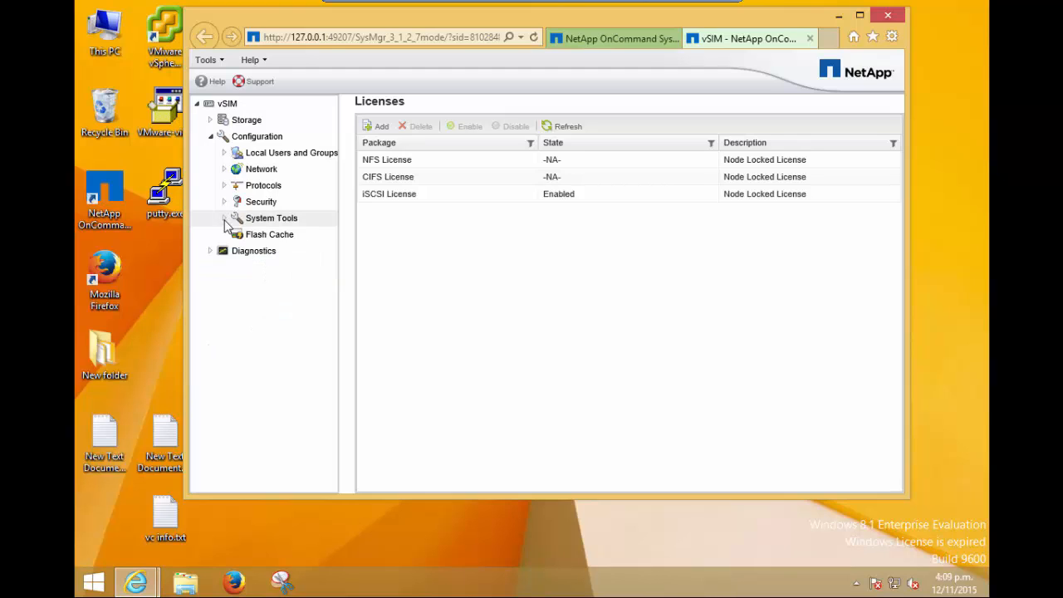
# Inspect the iSCSI service status, its interface e0b, and the target node name and alias configuration.
pyautogui.click(259, 186)
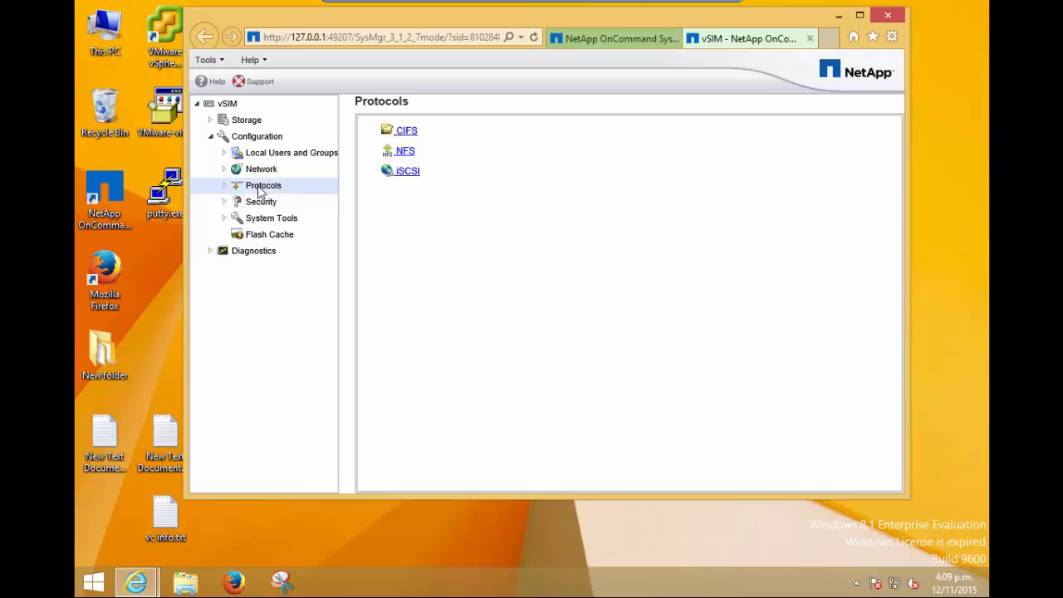
pyautogui.click(406, 173)
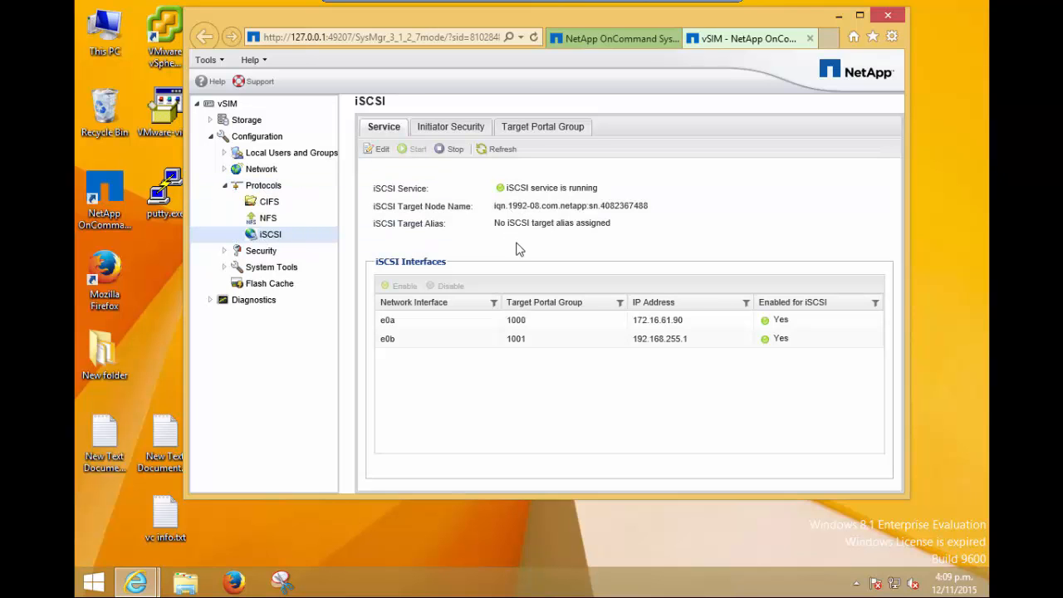
pyautogui.click(484, 339)
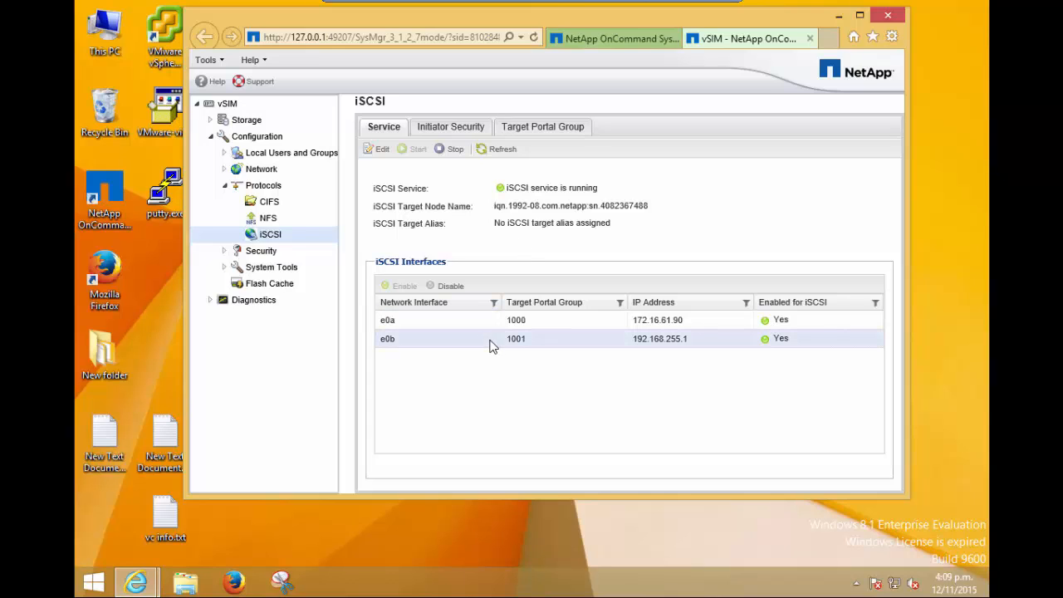
pyautogui.click(378, 150)
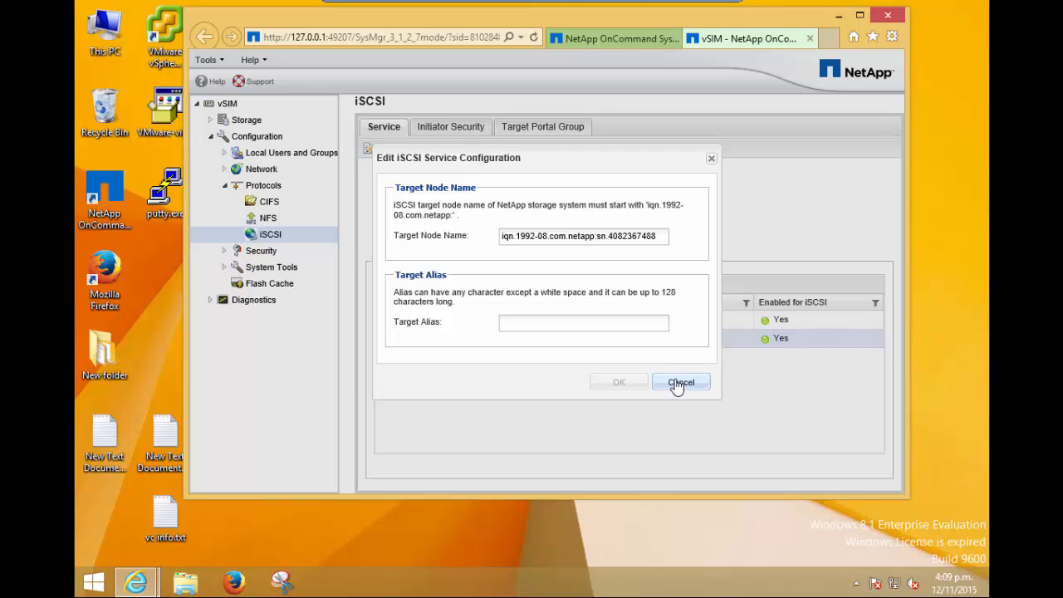
pyautogui.click(678, 383)
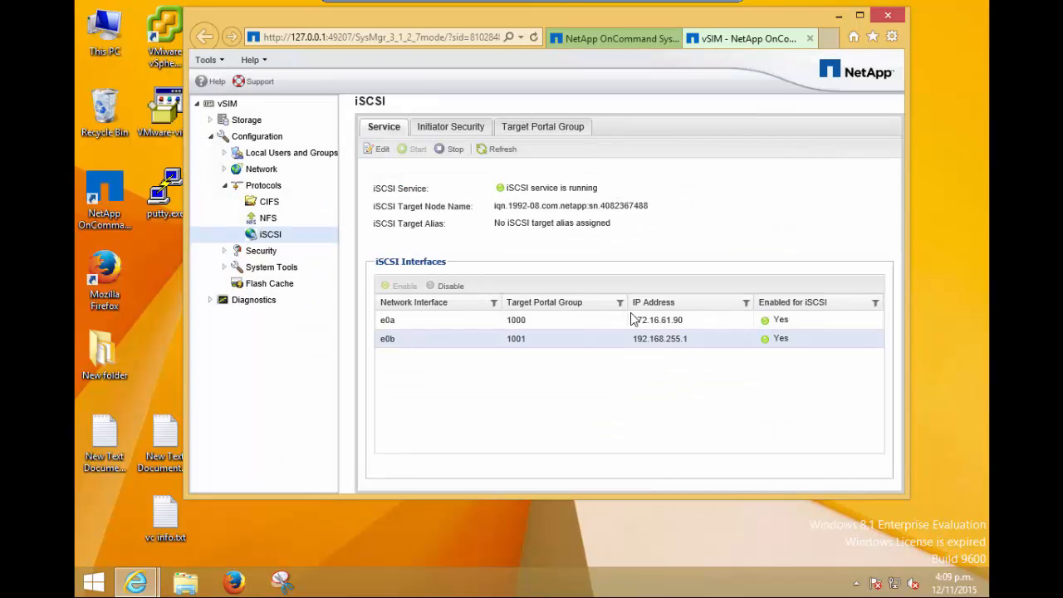
# Review the iSCSI initiator security entries and the available security types for adding an initiator.
pyautogui.click(465, 130)
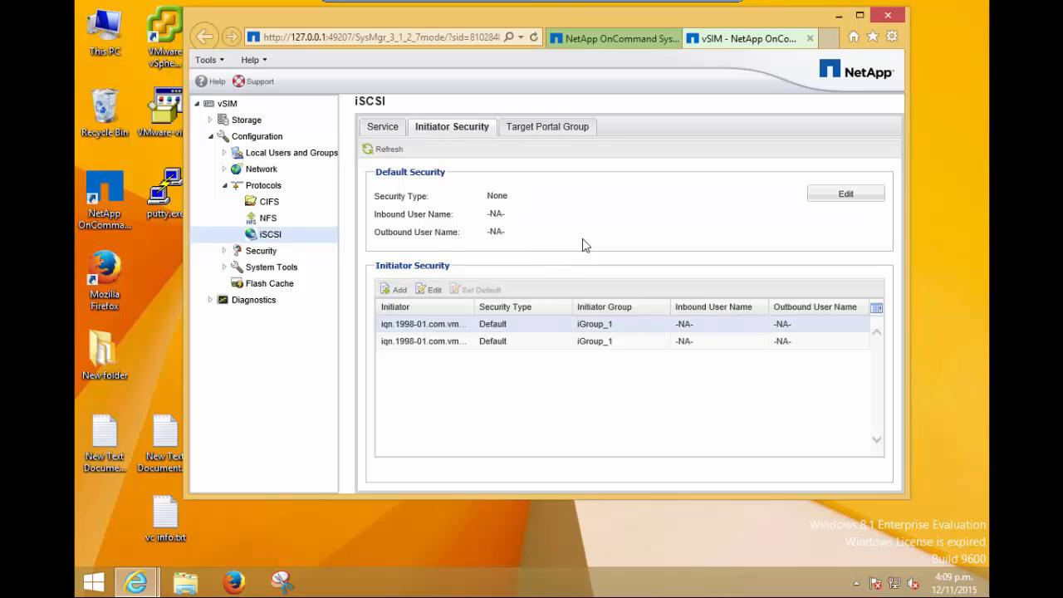
pyautogui.click(397, 290)
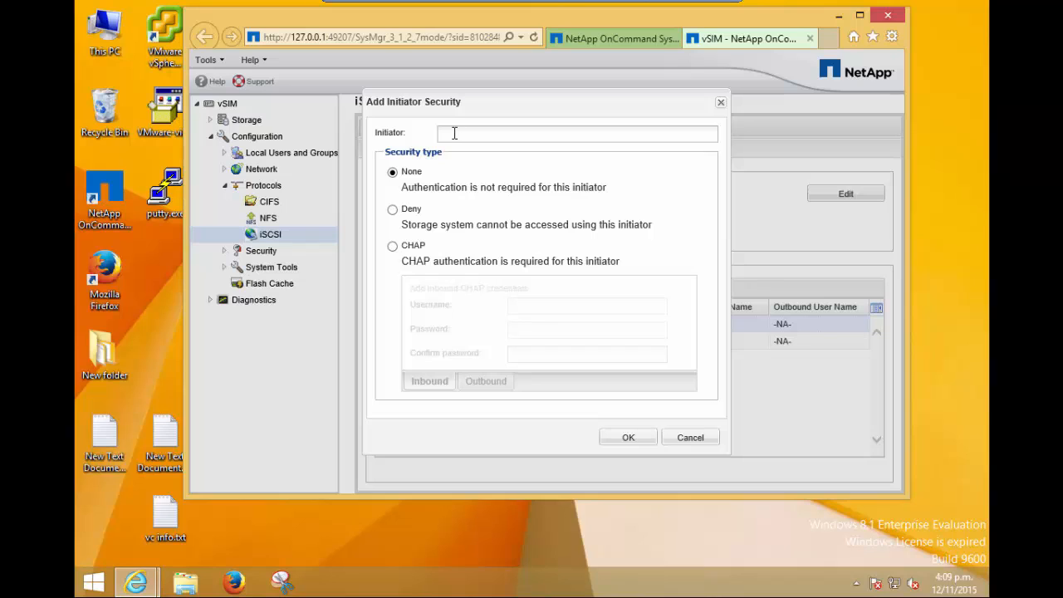
pyautogui.rightClick(500, 133)
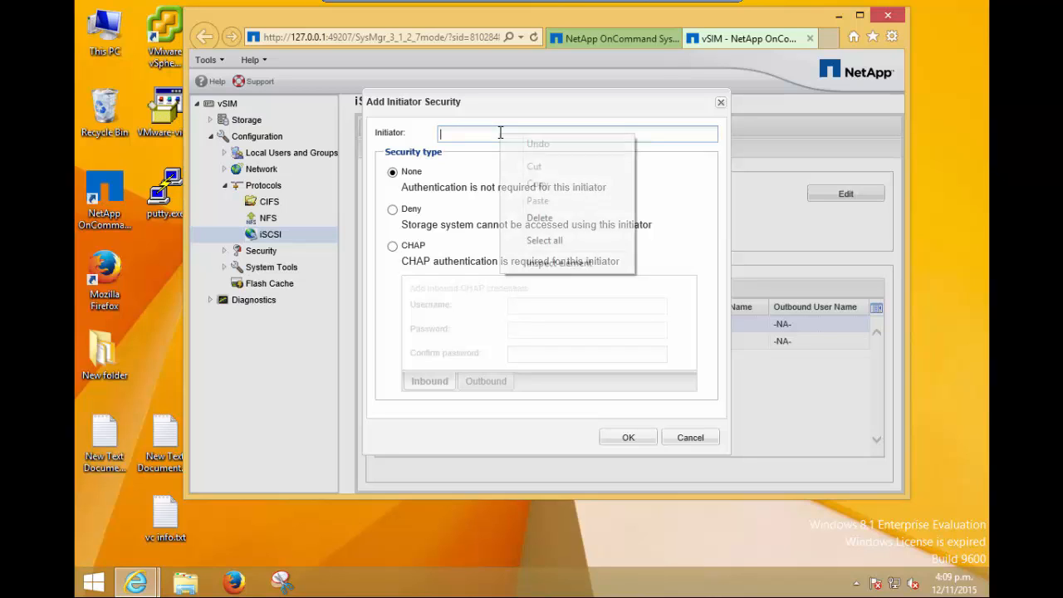
pyautogui.click(696, 274)
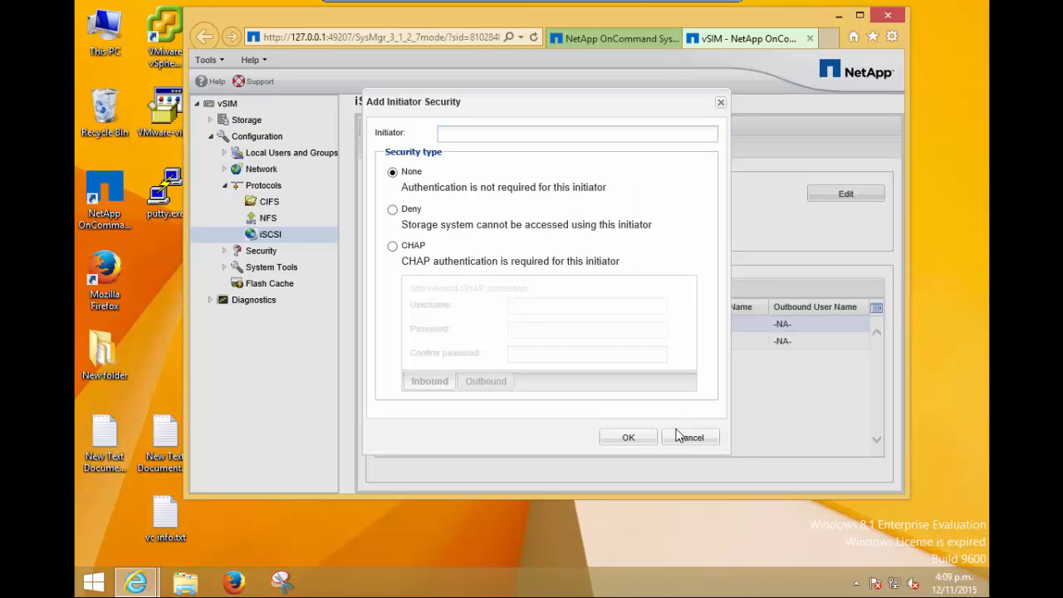
pyautogui.click(628, 437)
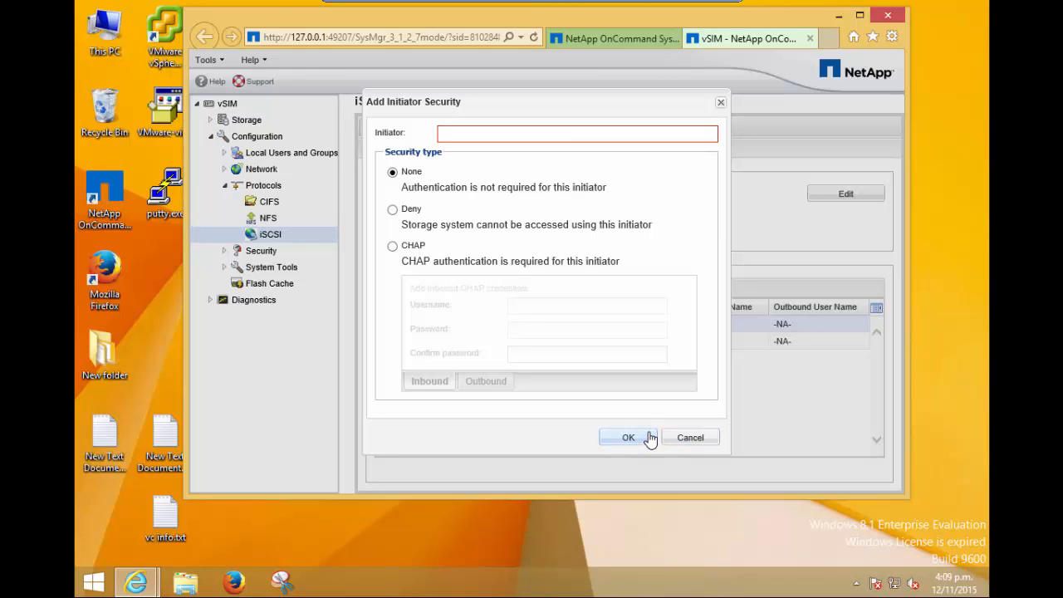
pyautogui.click(690, 438)
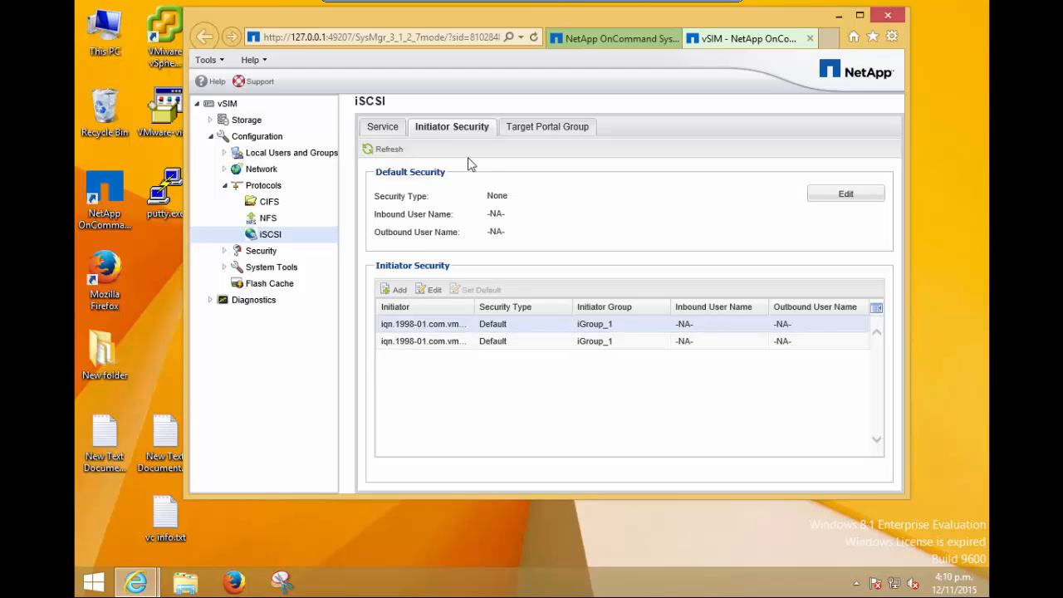
pyautogui.click(224, 188)
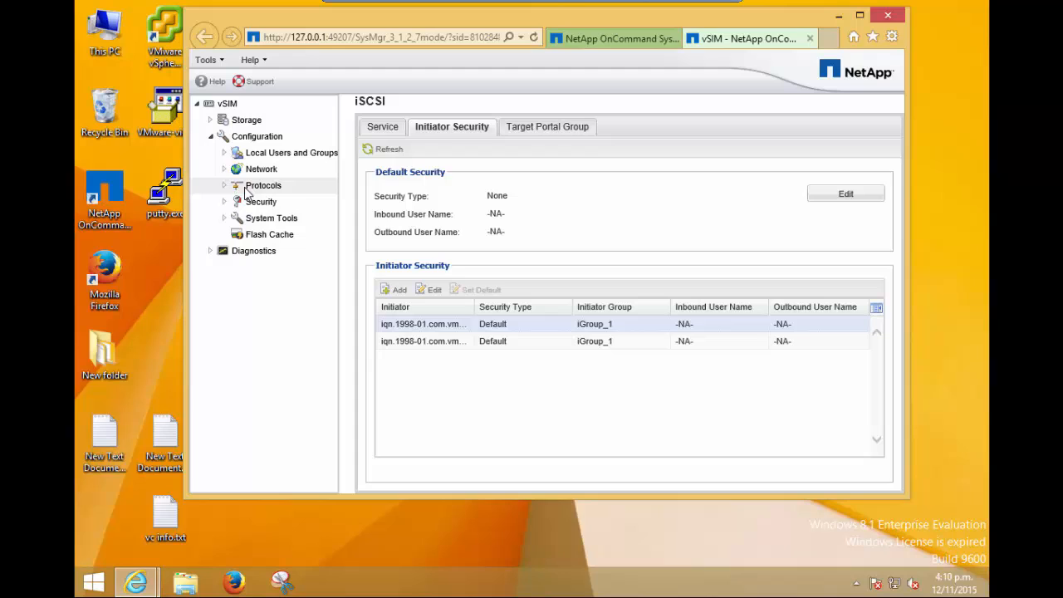
# Start creating a new storage LUN and name it LUN_1.
pyautogui.click(210, 137)
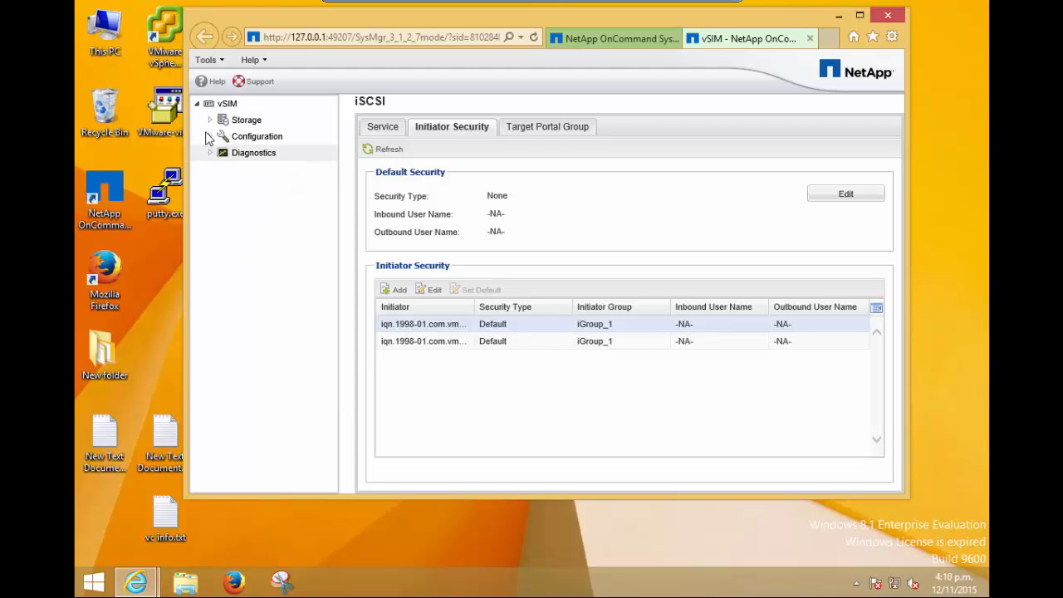
pyautogui.click(208, 120)
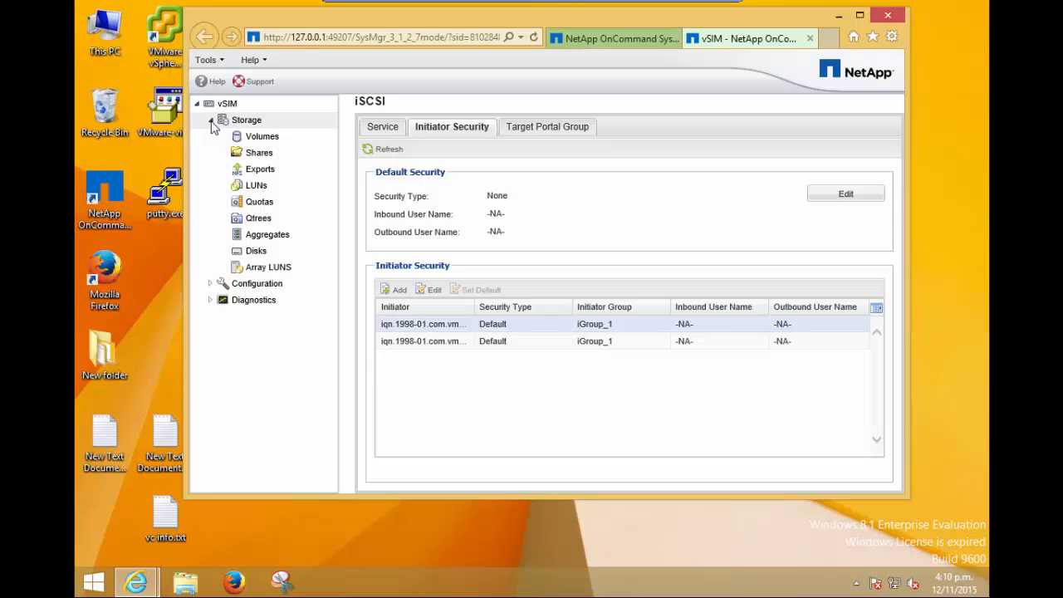
pyautogui.click(257, 185)
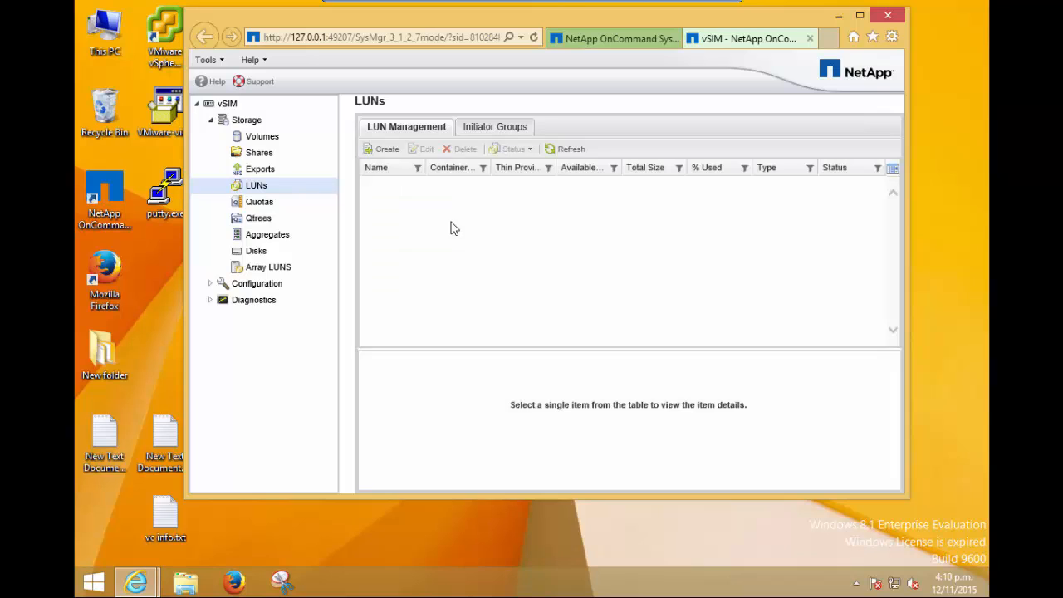
pyautogui.click(384, 148)
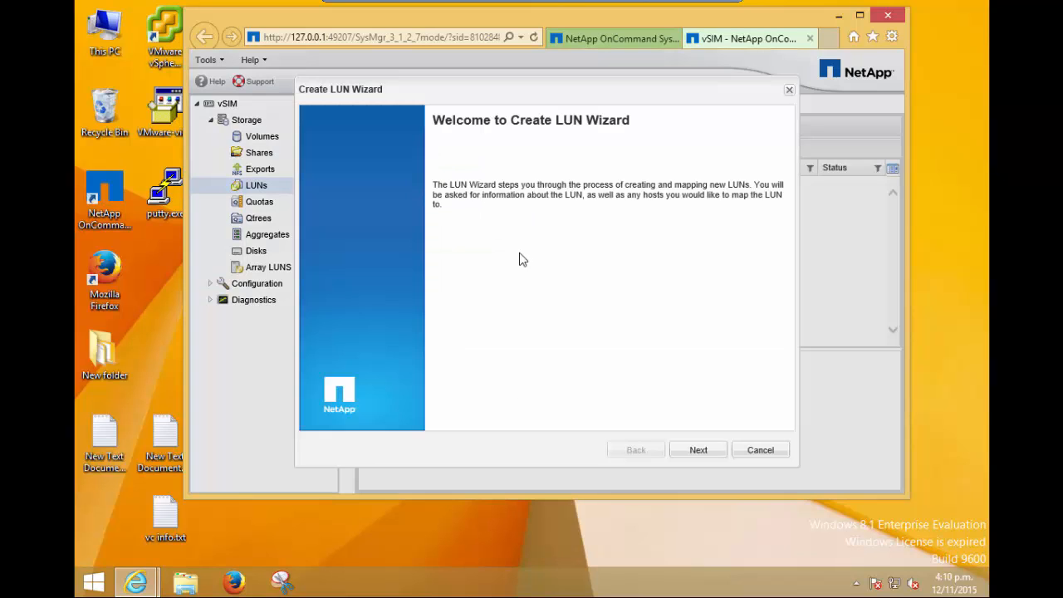
pyautogui.click(695, 450)
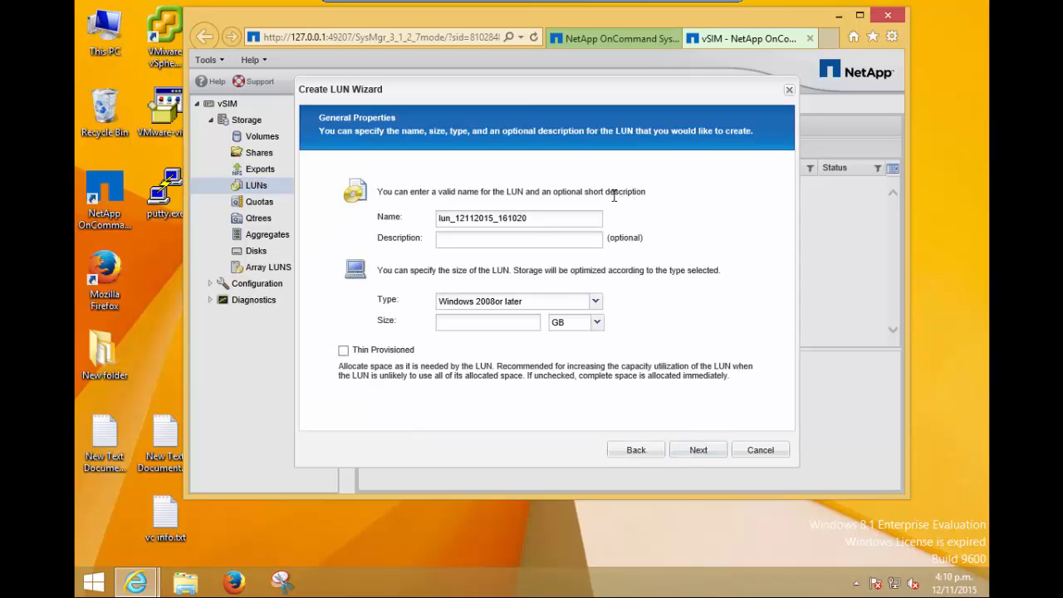
pyautogui.moveTo(534, 220); pyautogui.dragTo(407, 221)
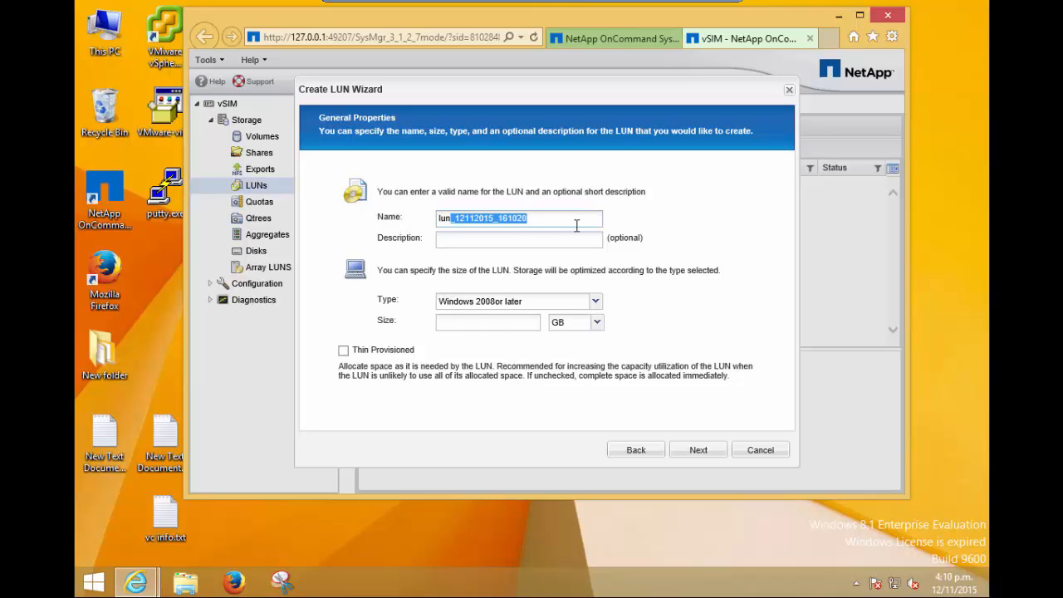
pyautogui.press('BackSpace')
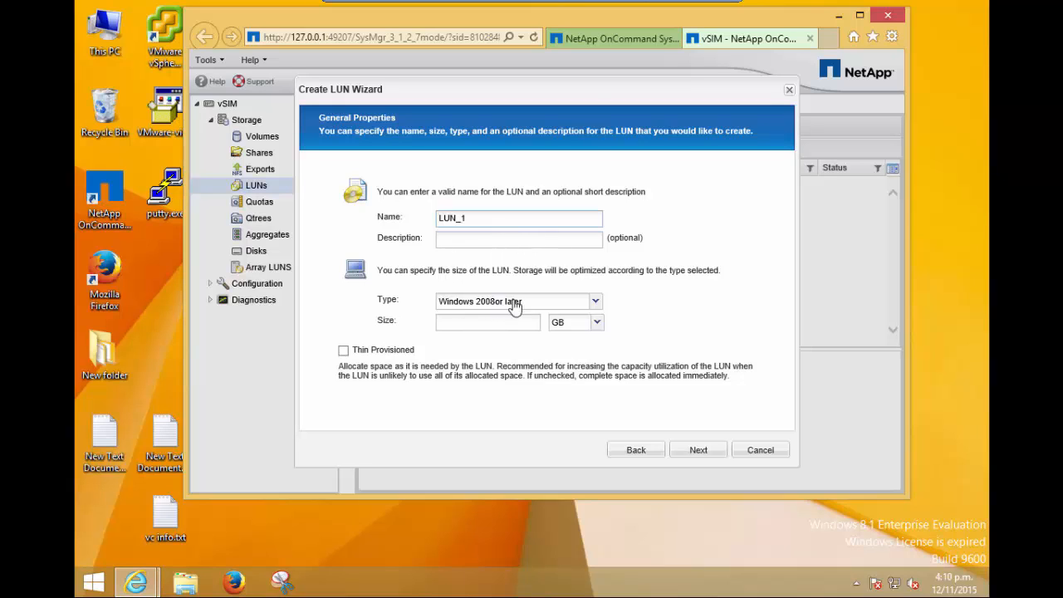
# Set the LUN's type to Windows 2003 MBR and size to 30 GB, enable thin provisioning, and continue to initiator mapping.
pyautogui.click(594, 304)
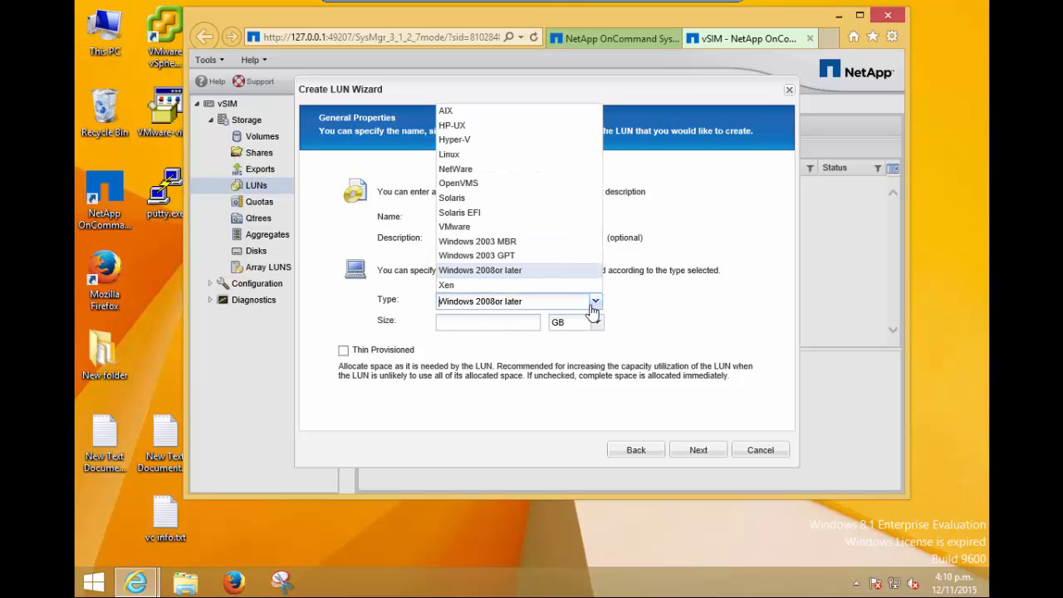
pyautogui.click(514, 242)
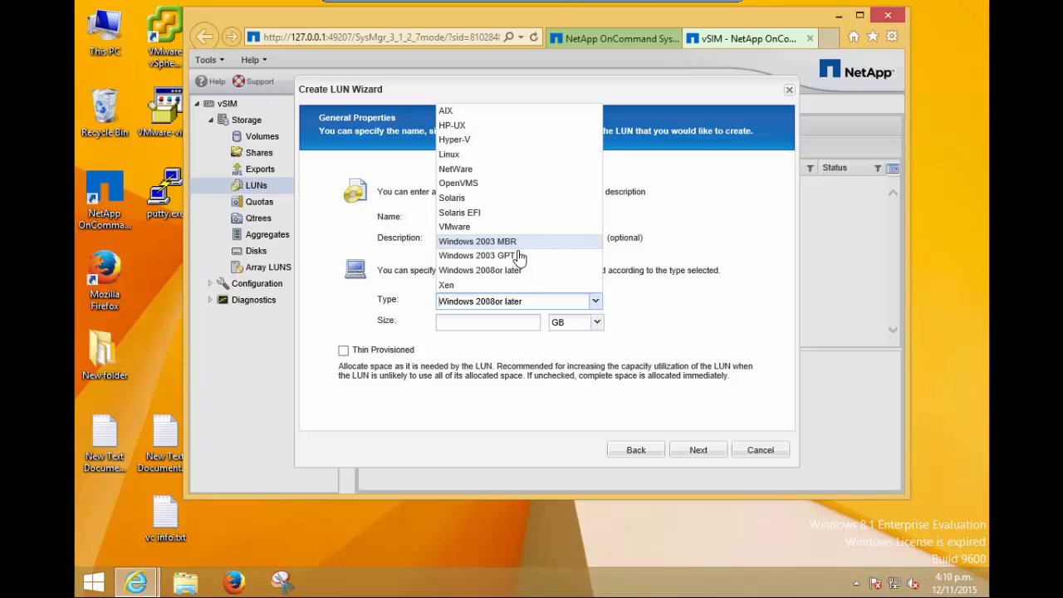
pyautogui.click(448, 323)
pyautogui.write('30')
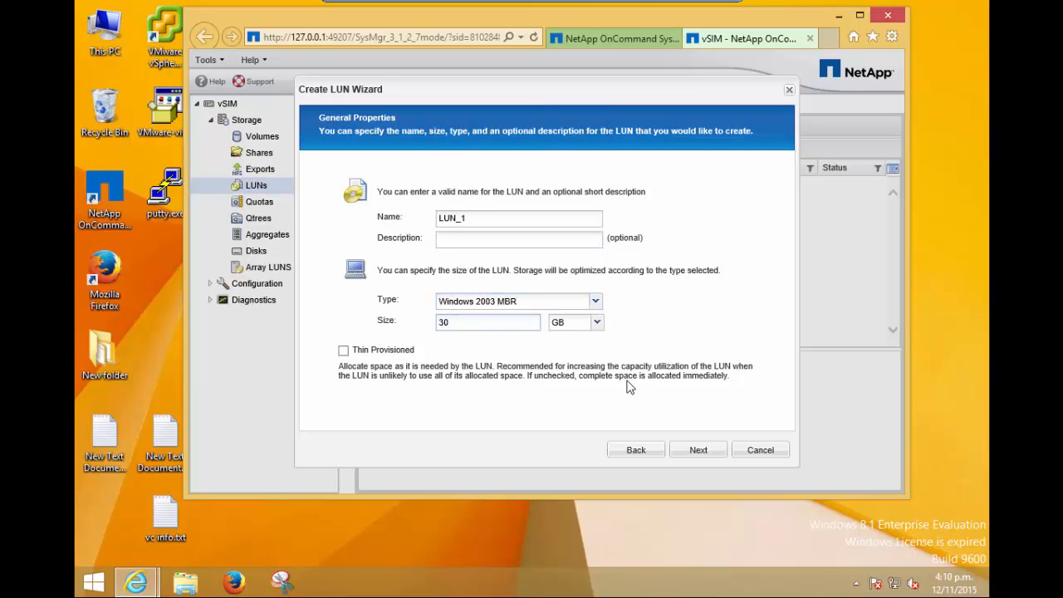
pyautogui.click(342, 350)
pyautogui.click(696, 450)
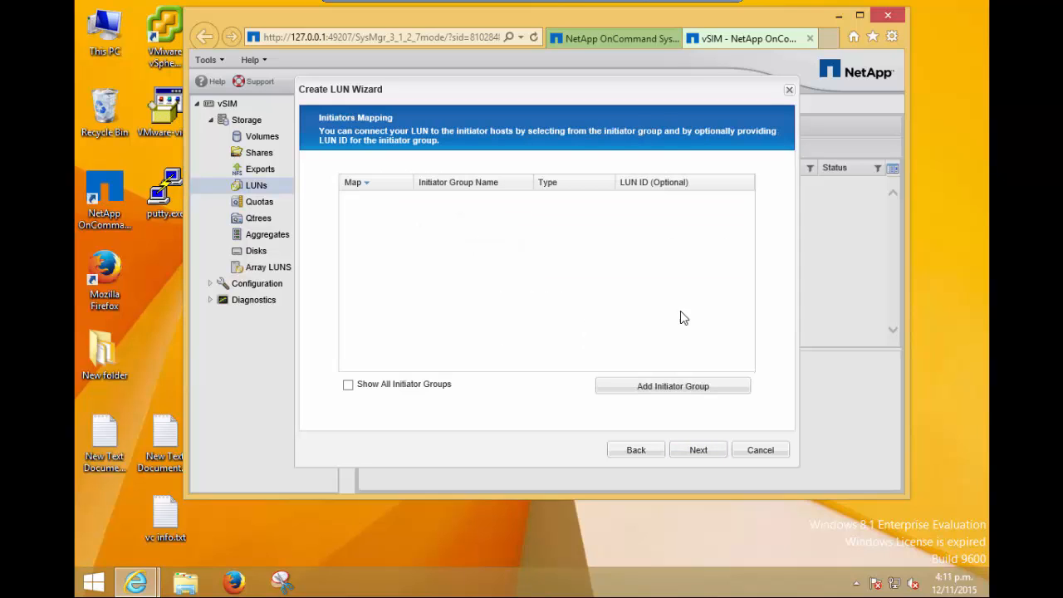
pyautogui.click(631, 389)
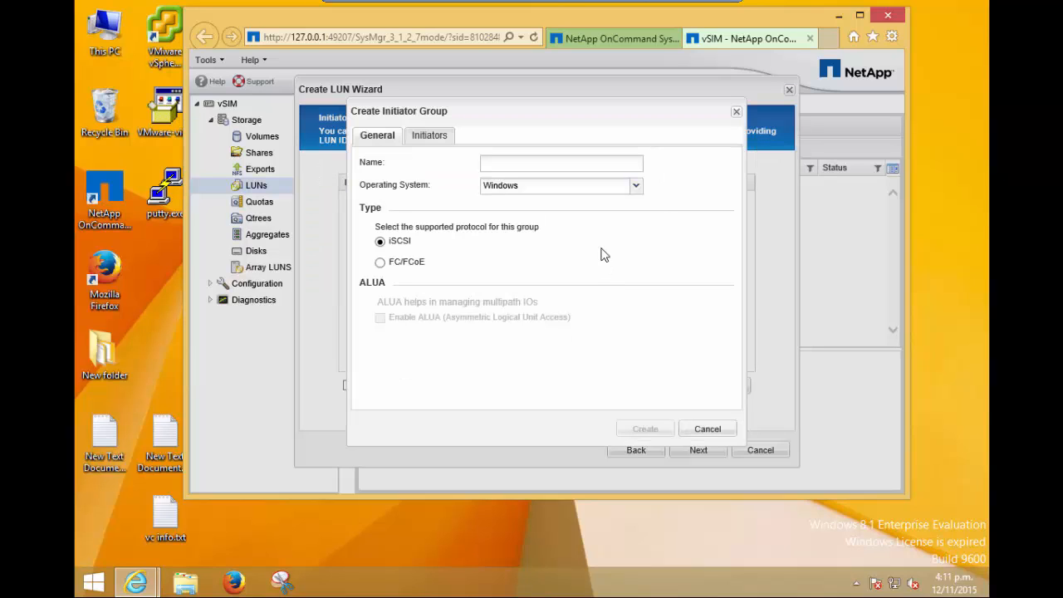
pyautogui.click(505, 166)
pyautogui.click(432, 137)
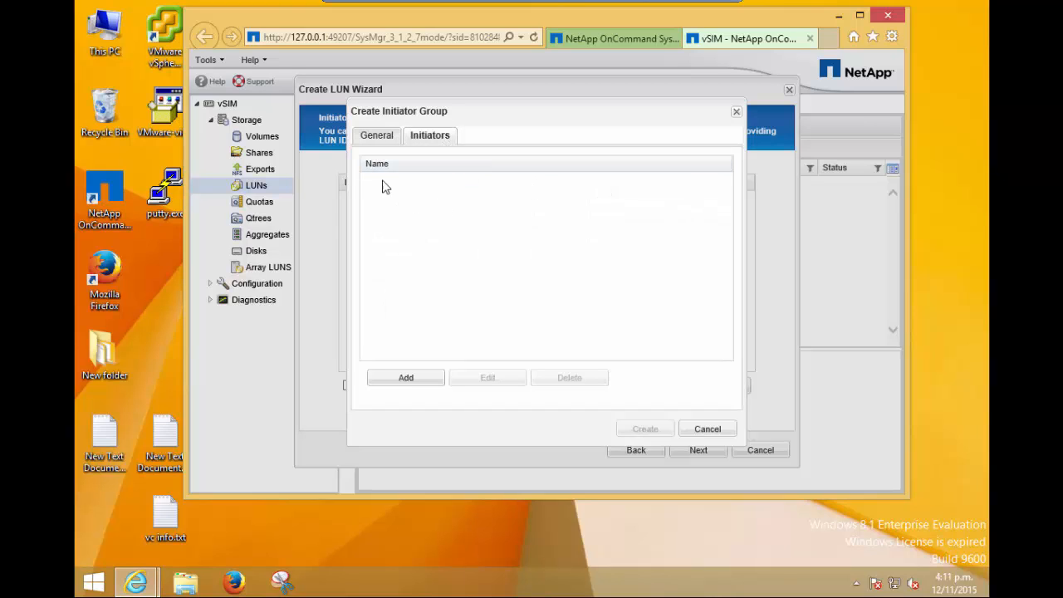
pyautogui.click(406, 378)
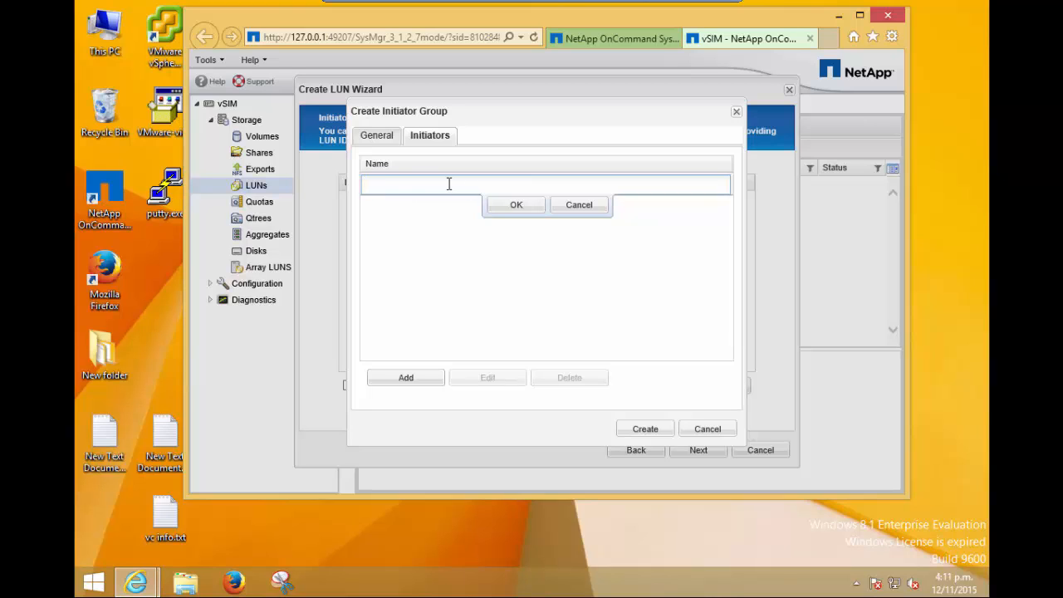
pyautogui.click(380, 140)
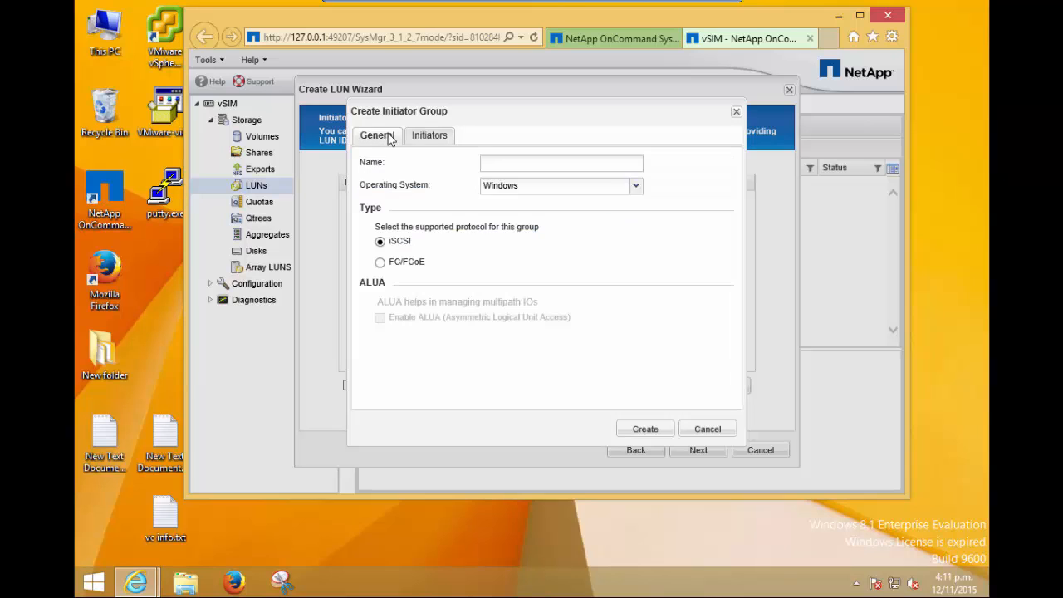
pyautogui.click(636, 186)
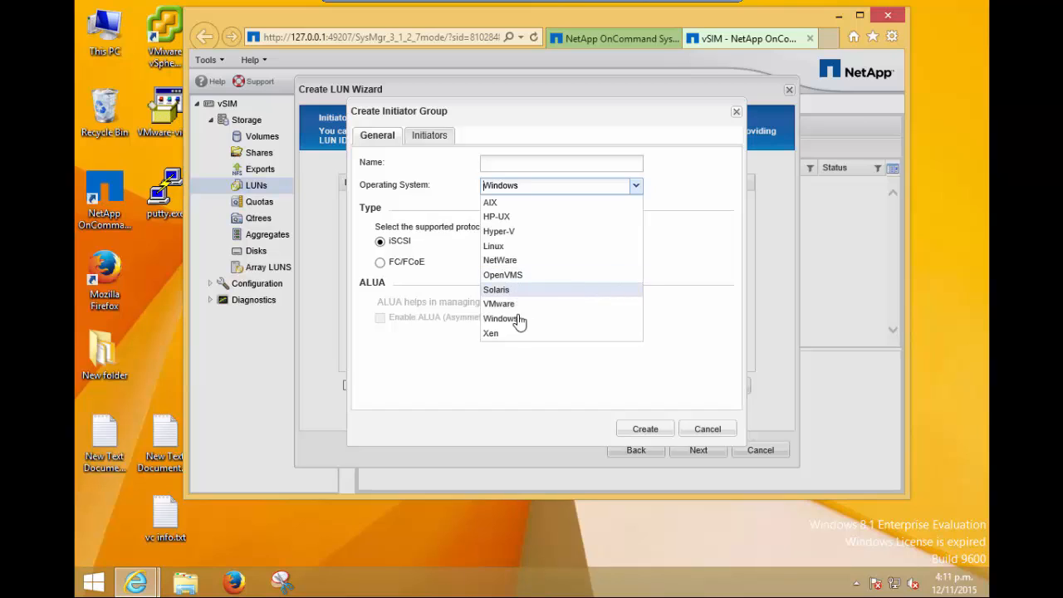
pyautogui.click(511, 306)
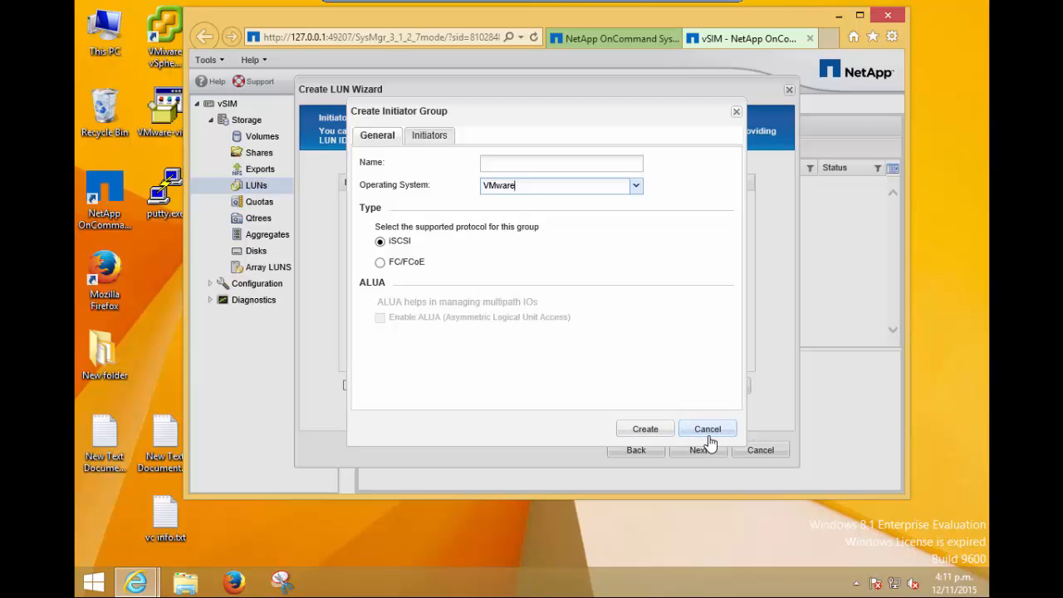
pyautogui.click(707, 431)
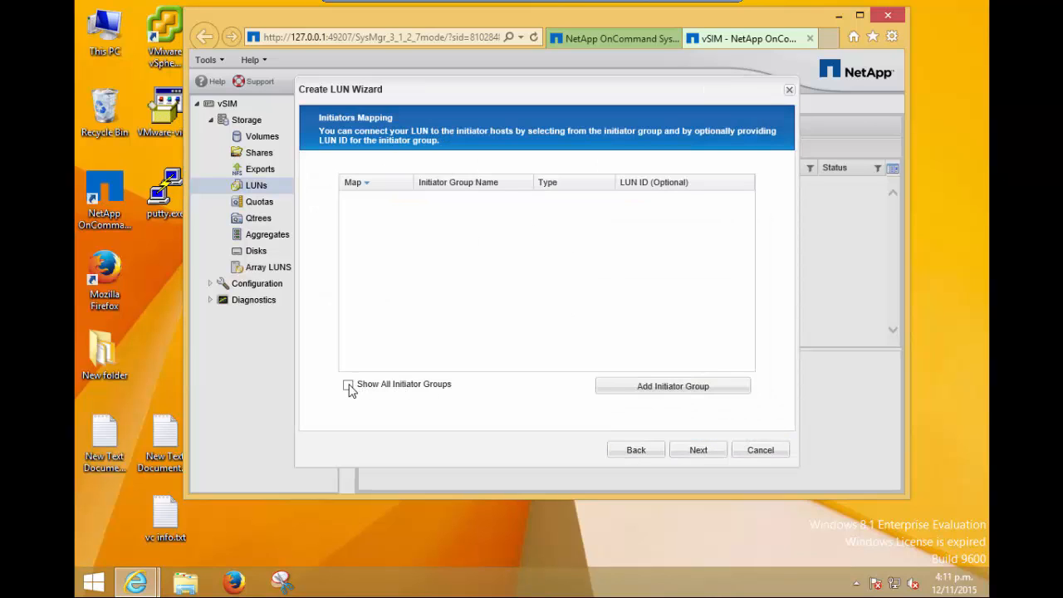
# Show all initiator groups, map LUN_1 to iGroup_1, and finish creating the LUN.
pyautogui.click(348, 385)
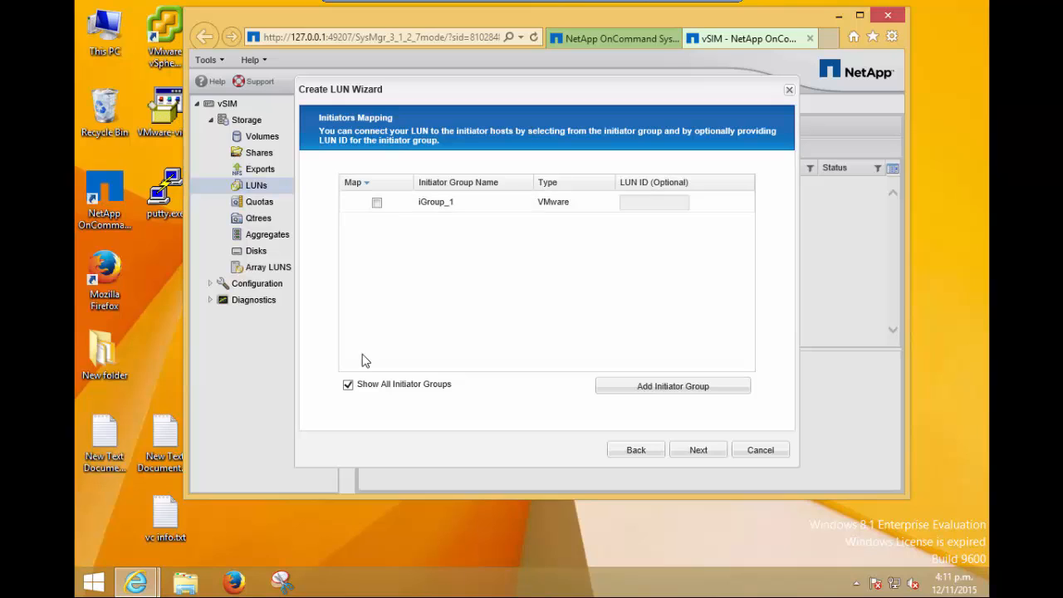
pyautogui.click(356, 388)
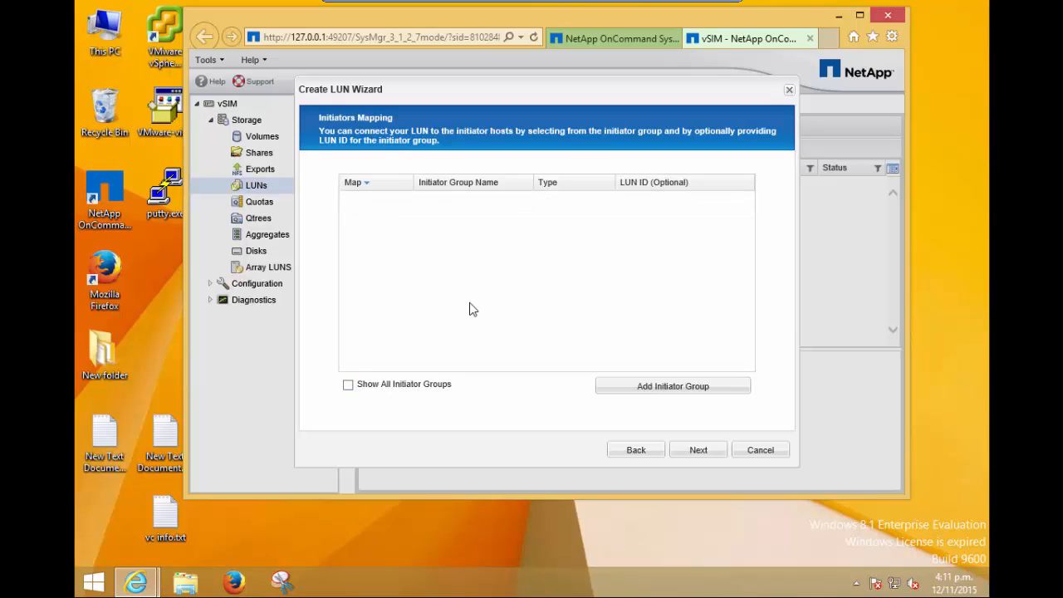
pyautogui.click(349, 385)
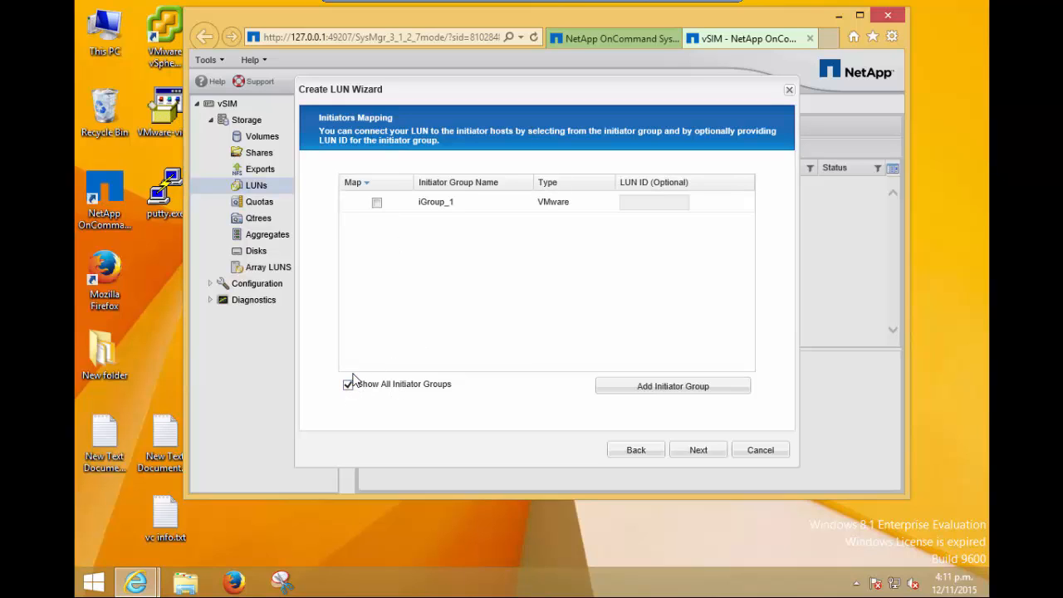
pyautogui.click(376, 203)
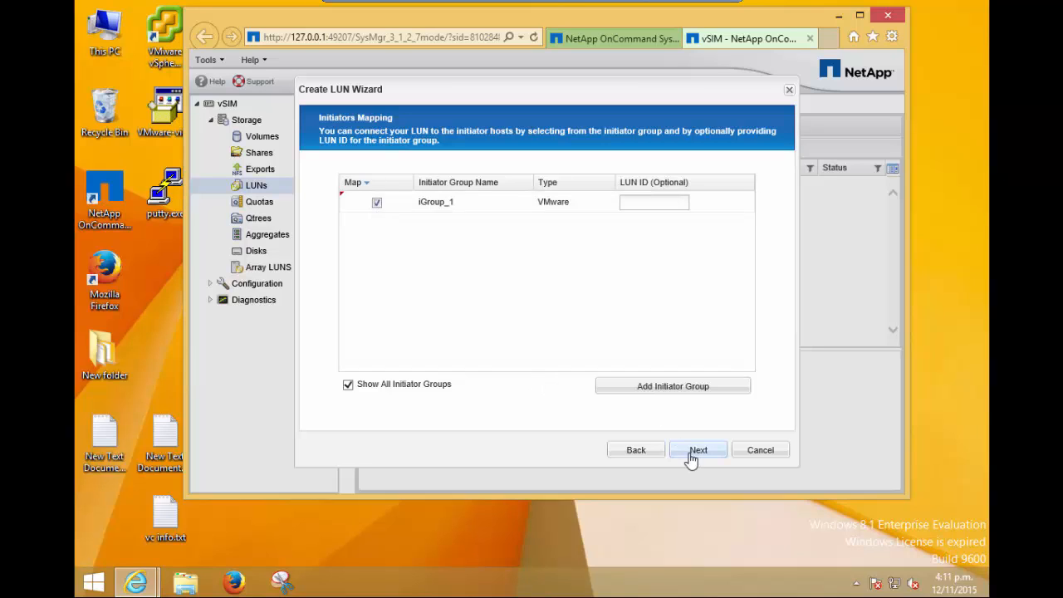
pyautogui.click(694, 455)
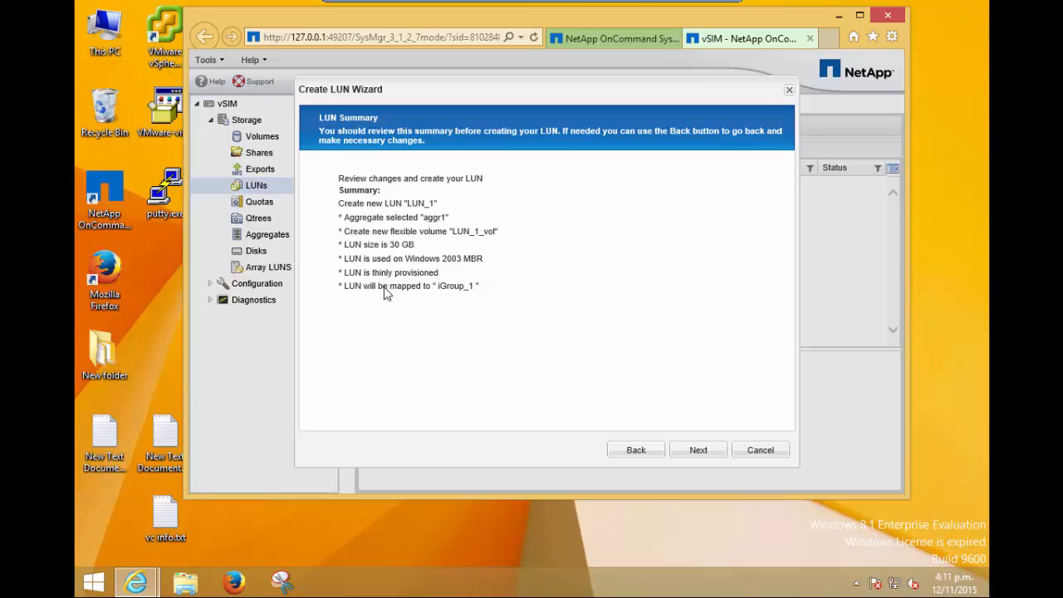
pyautogui.click(697, 453)
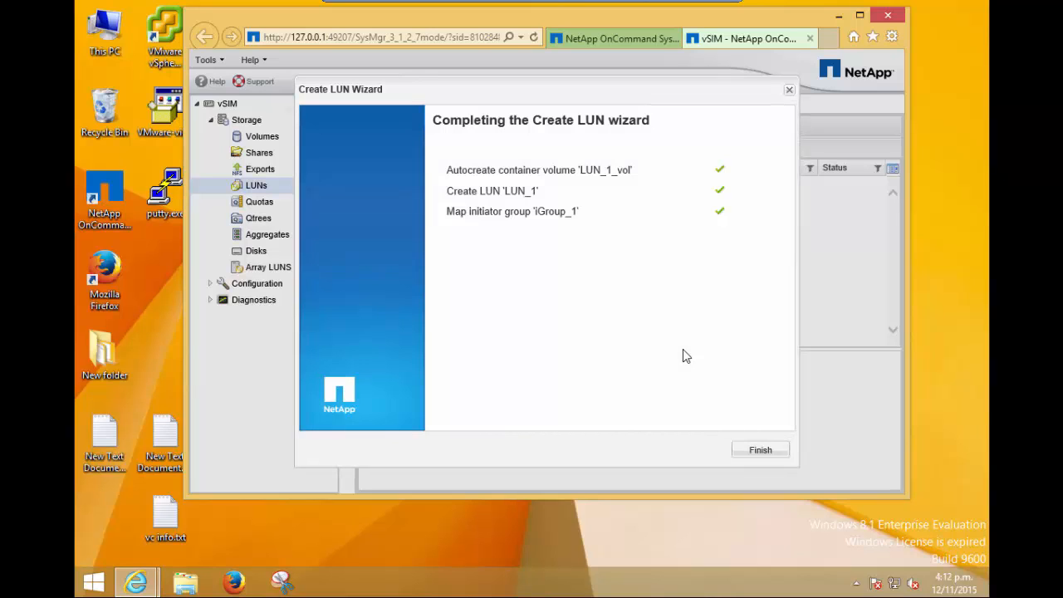
pyautogui.click(760, 451)
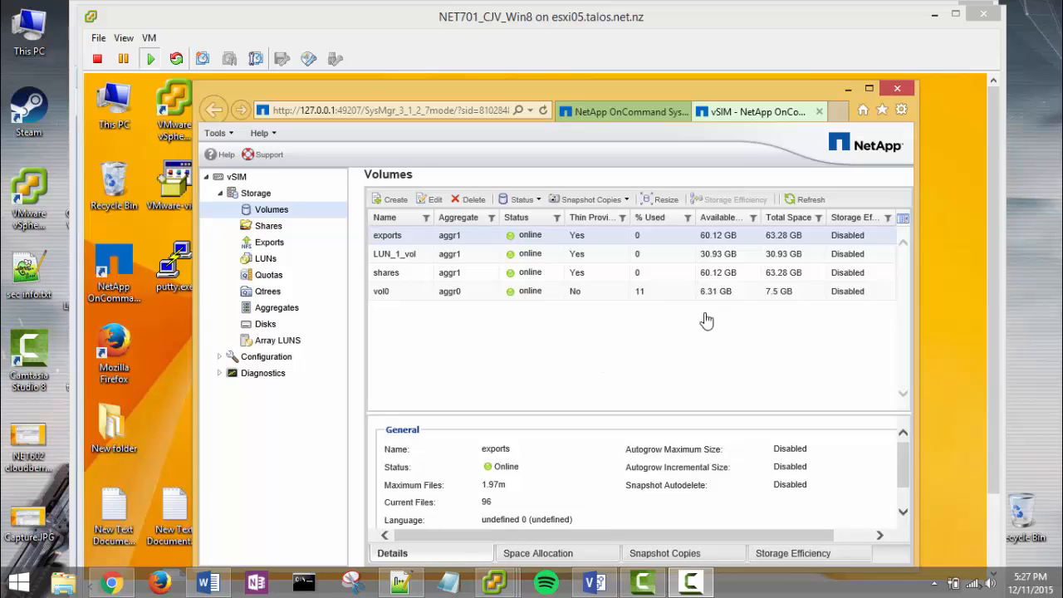
# Switch to the vCenter server's vSphere Web Client and start adding a physical network adapter to host 172.16.61.95 on a new standard switch.
pyautogui.click(933, 15)
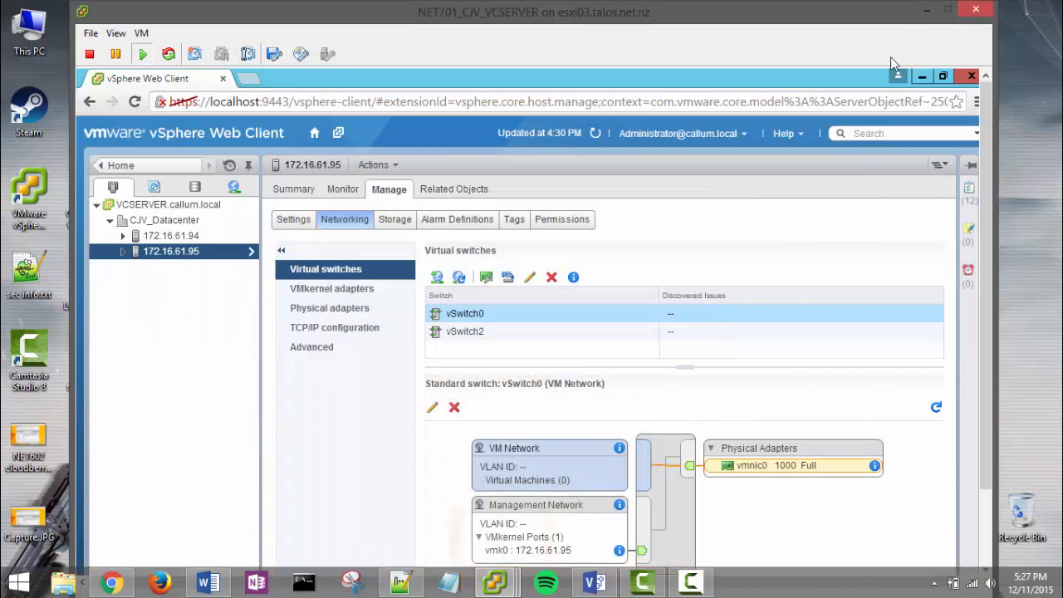
pyautogui.hotkey('ctrl', 'alt', 'Return')
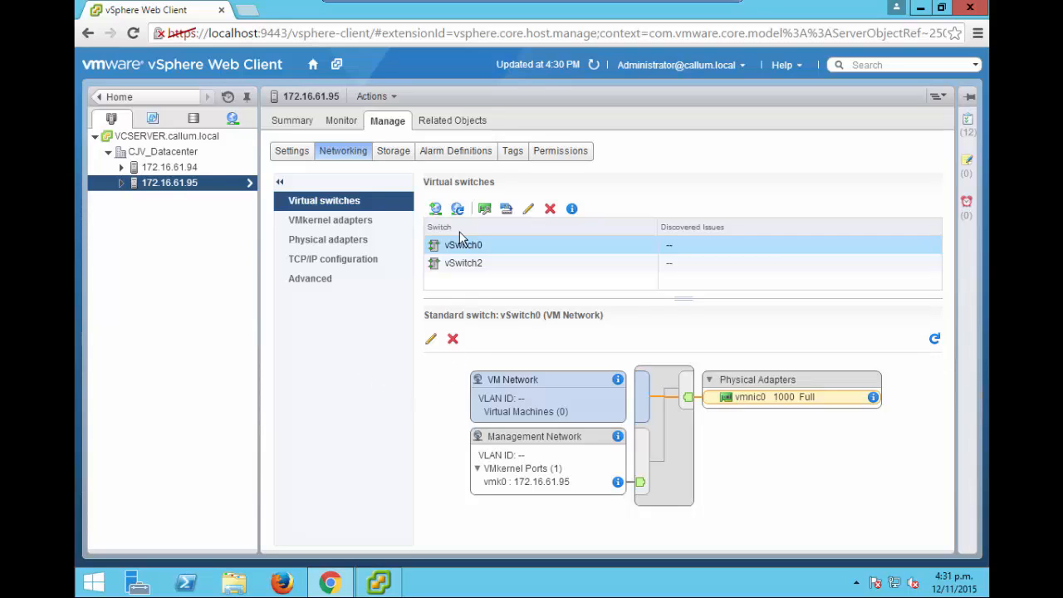
pyautogui.click(435, 209)
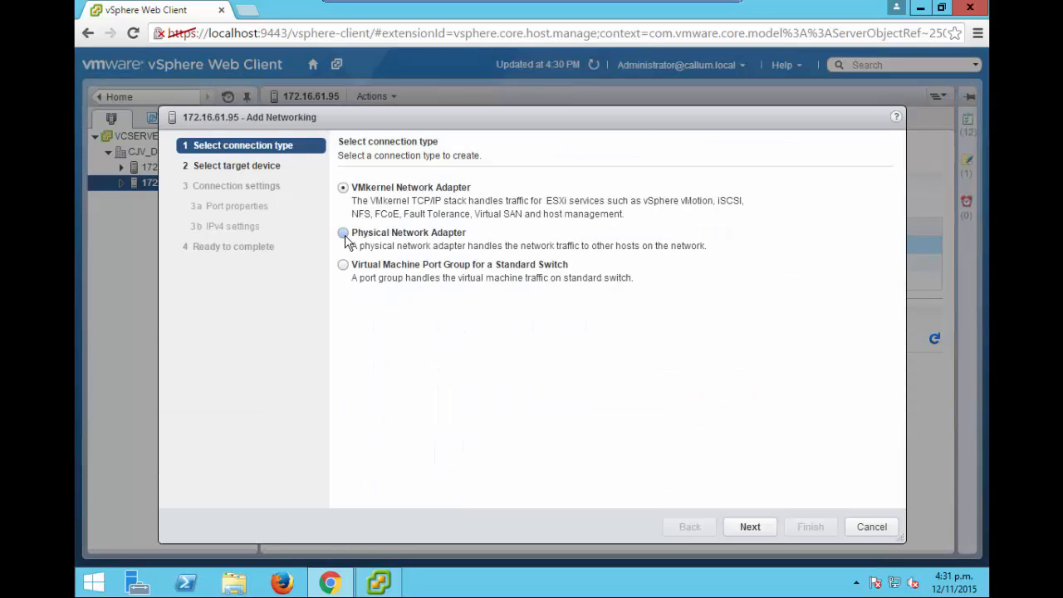
pyautogui.click(344, 235)
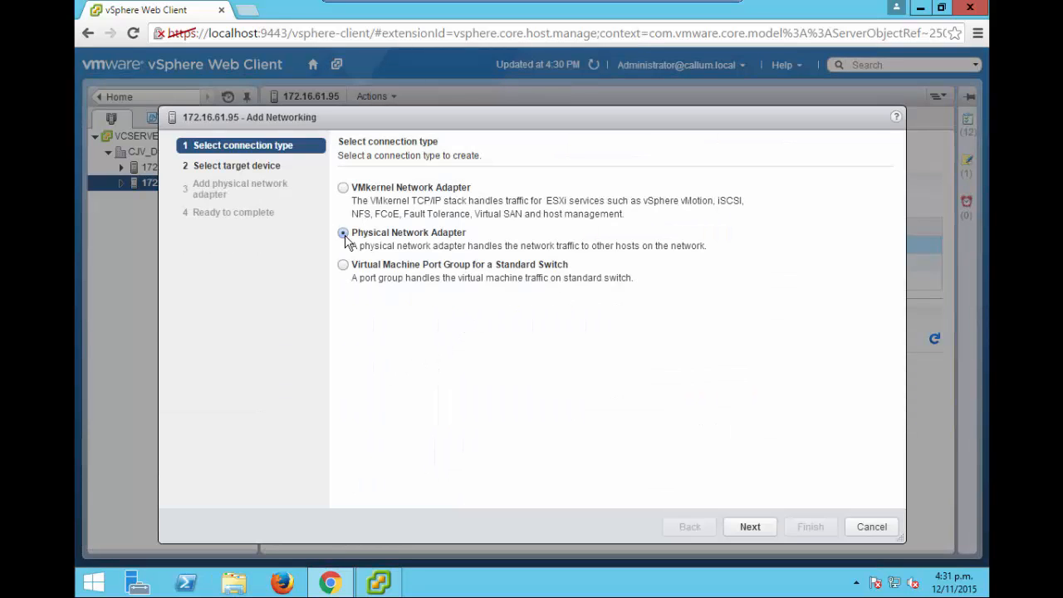
pyautogui.click(748, 528)
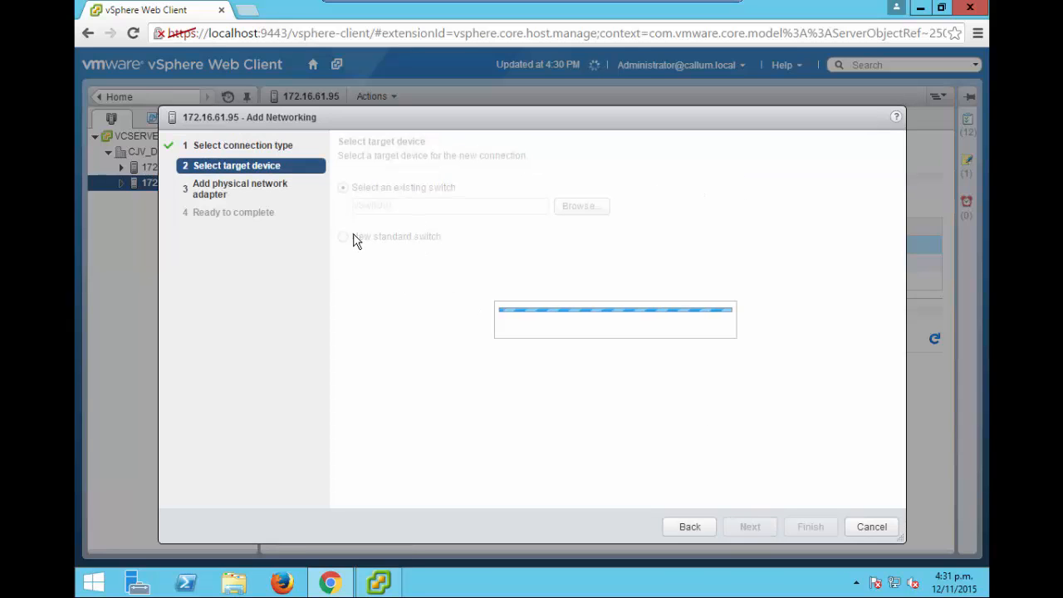
pyautogui.click(344, 237)
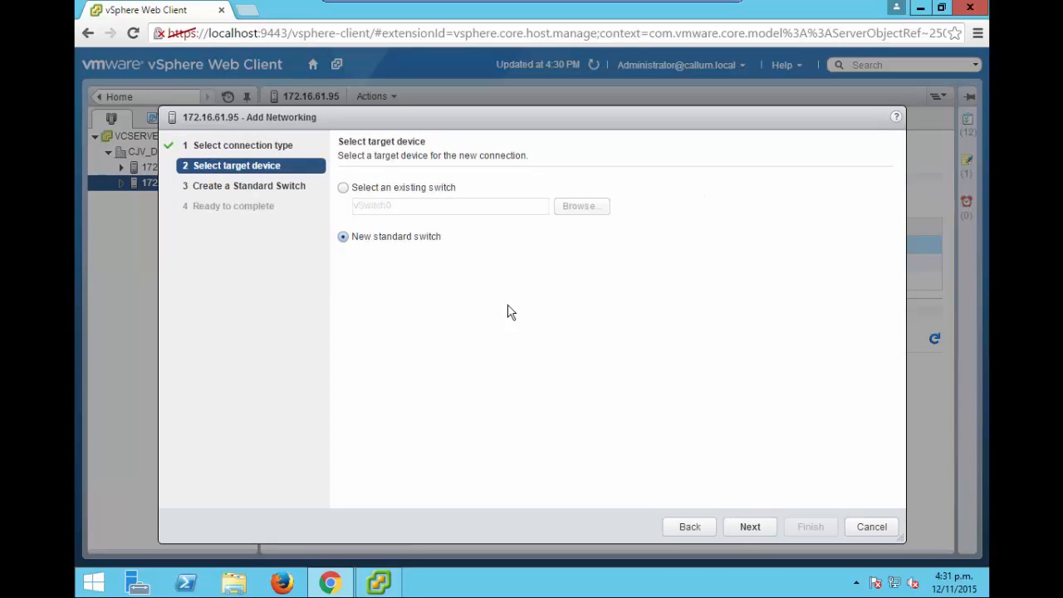
pyautogui.click(751, 526)
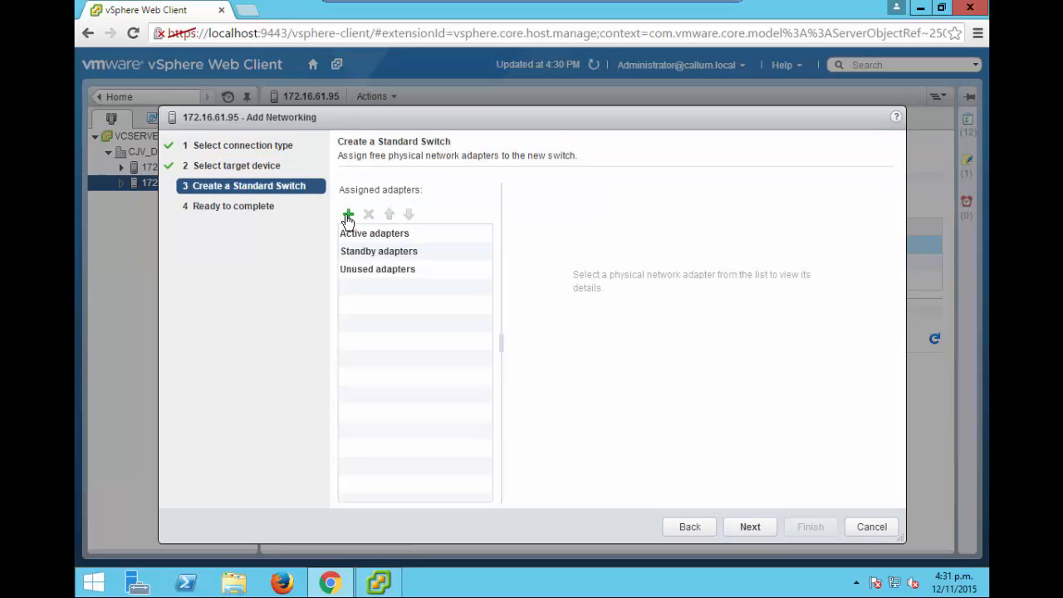
# Assign vmnic1 as an active adapter of the new standard switch and finish creating the switch.
pyautogui.click(348, 217)
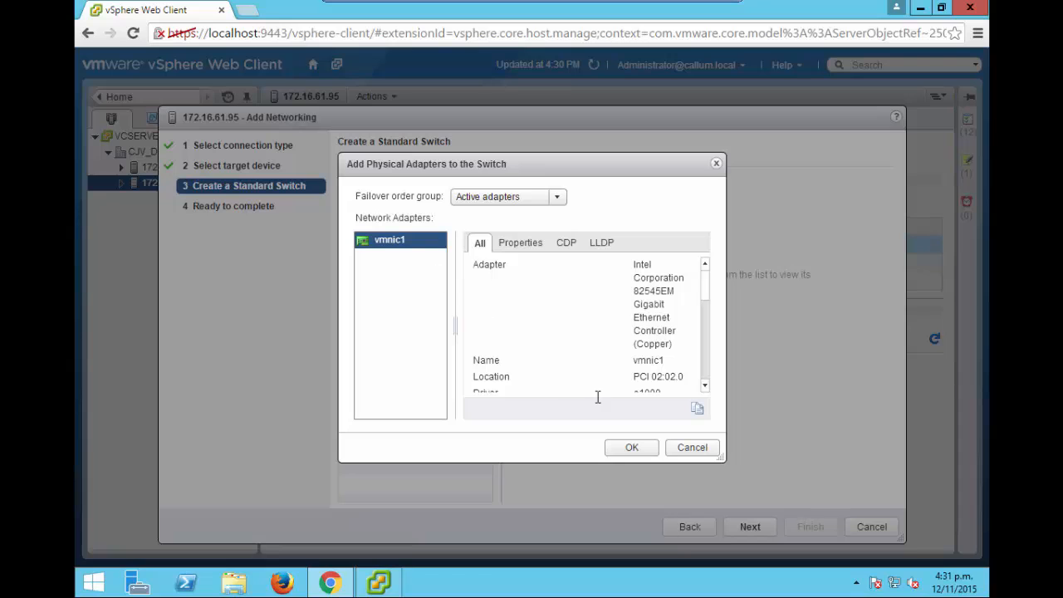
pyautogui.click(635, 447)
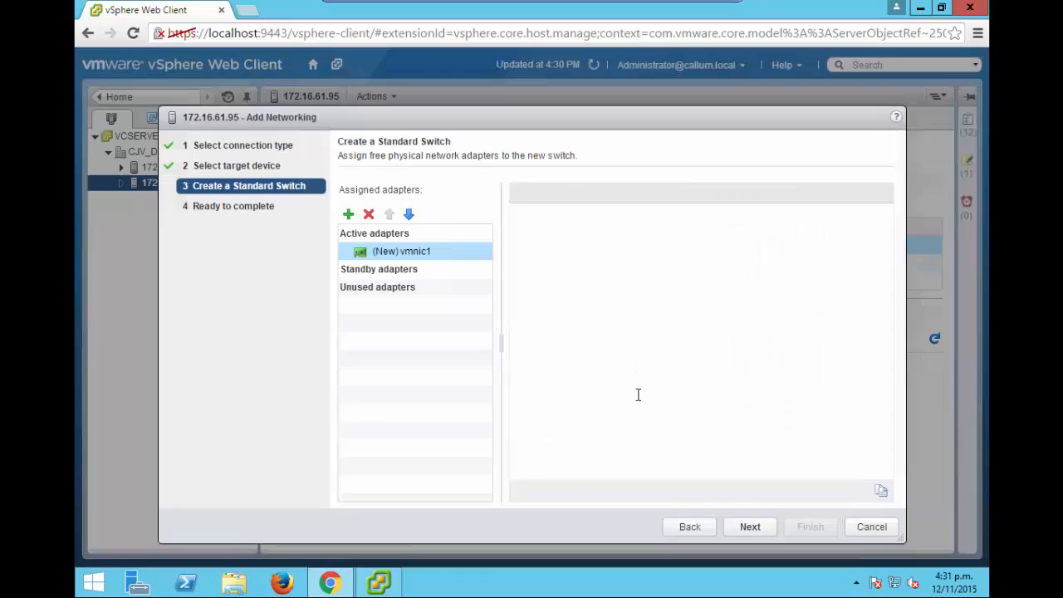
pyautogui.click(740, 530)
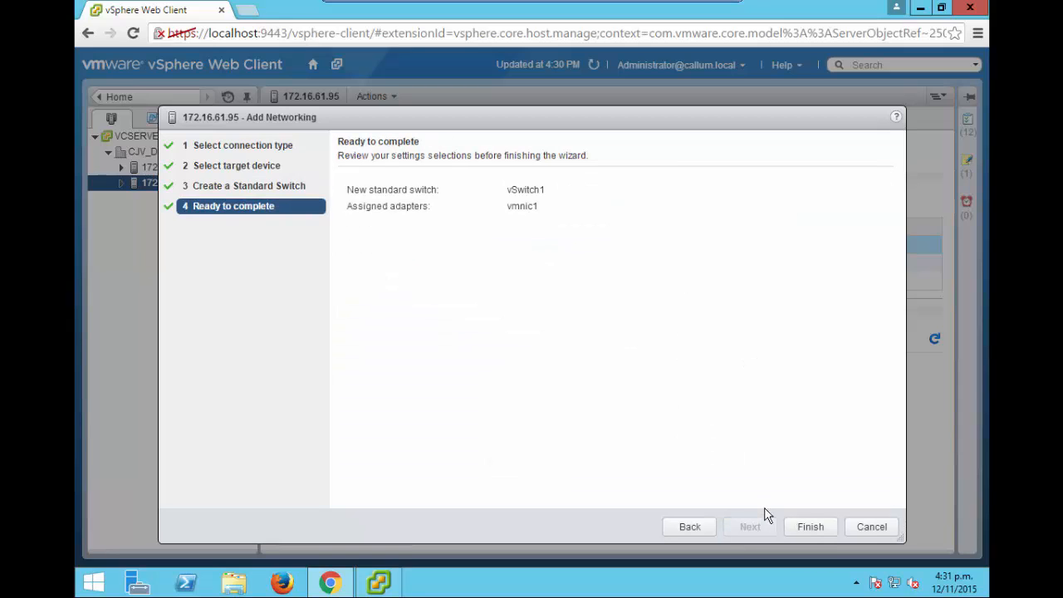
pyautogui.click(809, 527)
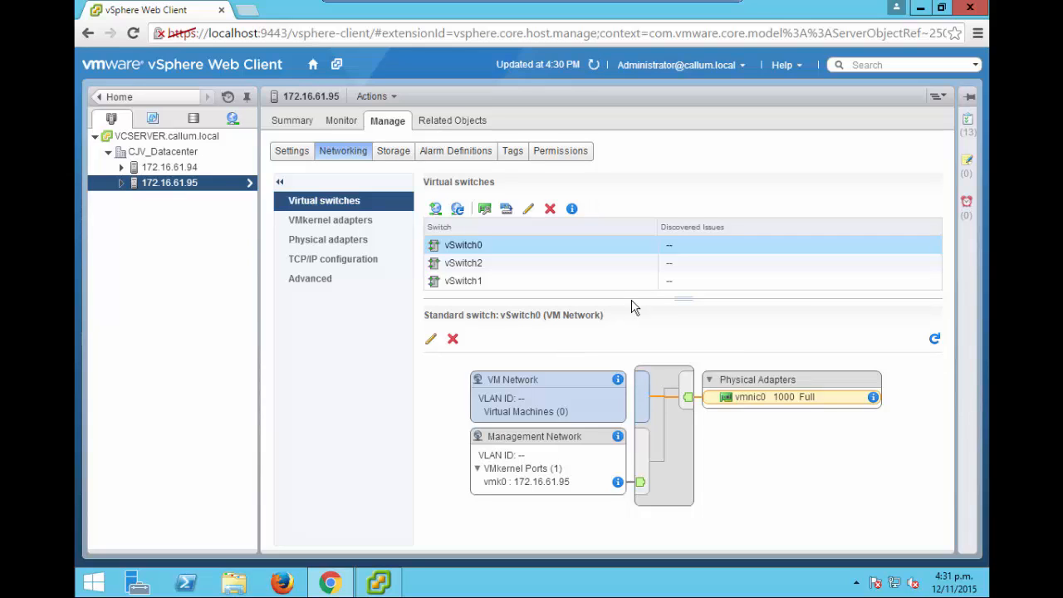
# Set promiscuous mode to Accept in the security settings of vSwitch1.
pyautogui.click(473, 283)
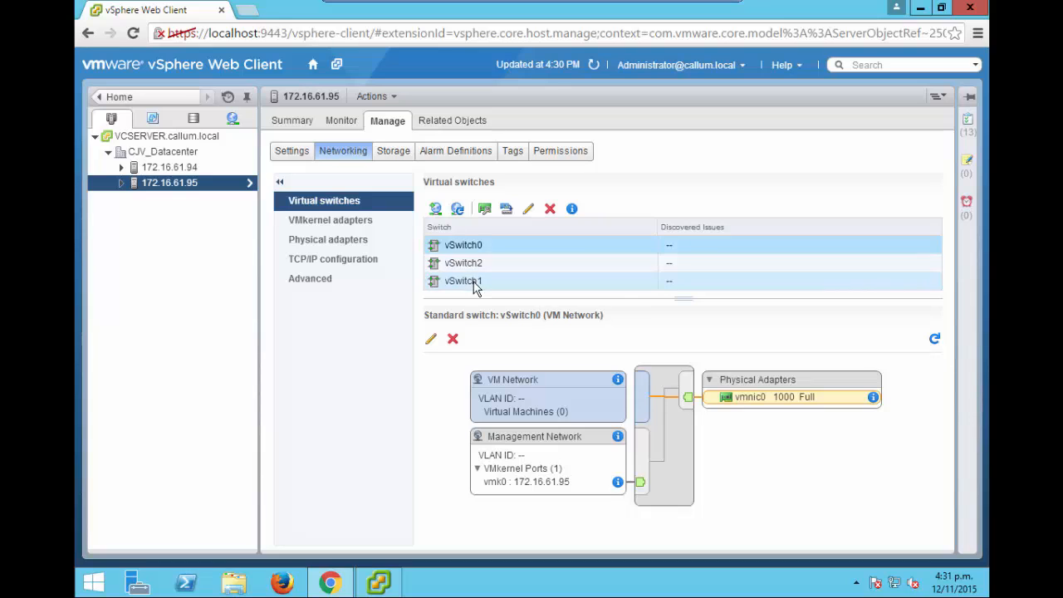
pyautogui.click(528, 211)
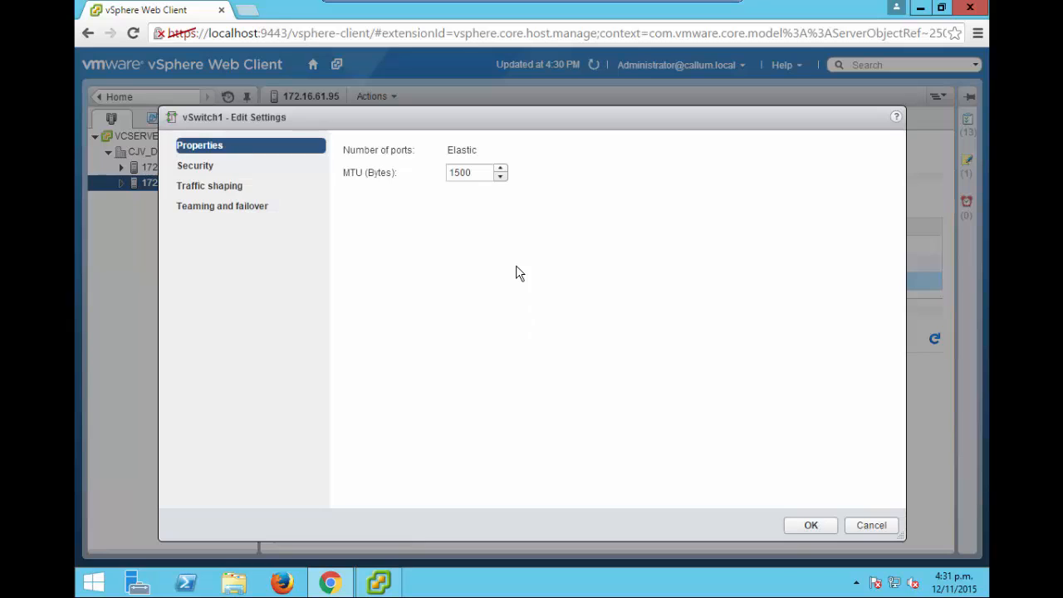
pyautogui.click(217, 170)
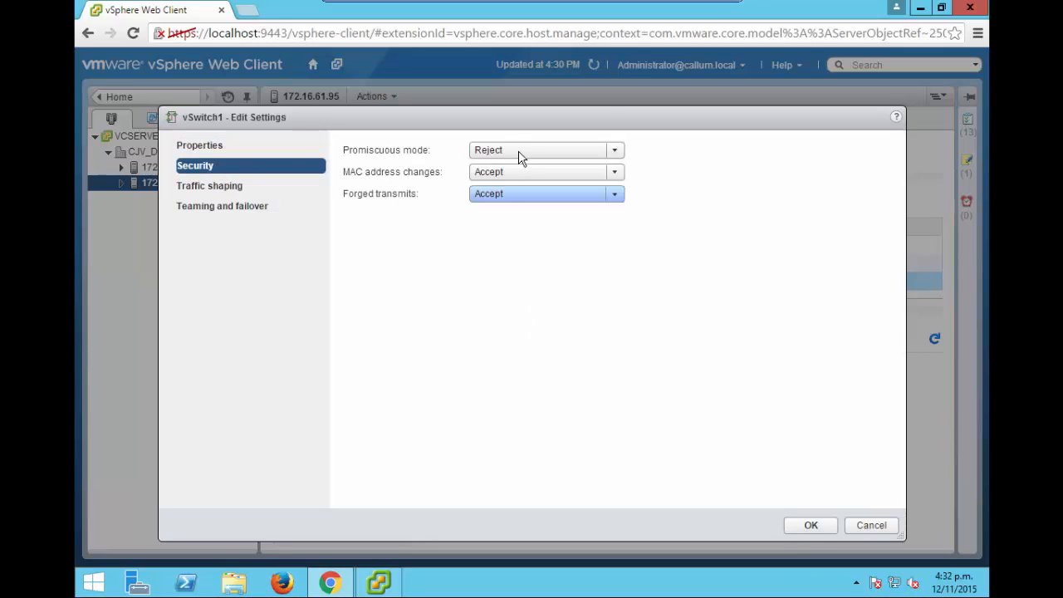
pyautogui.click(496, 149)
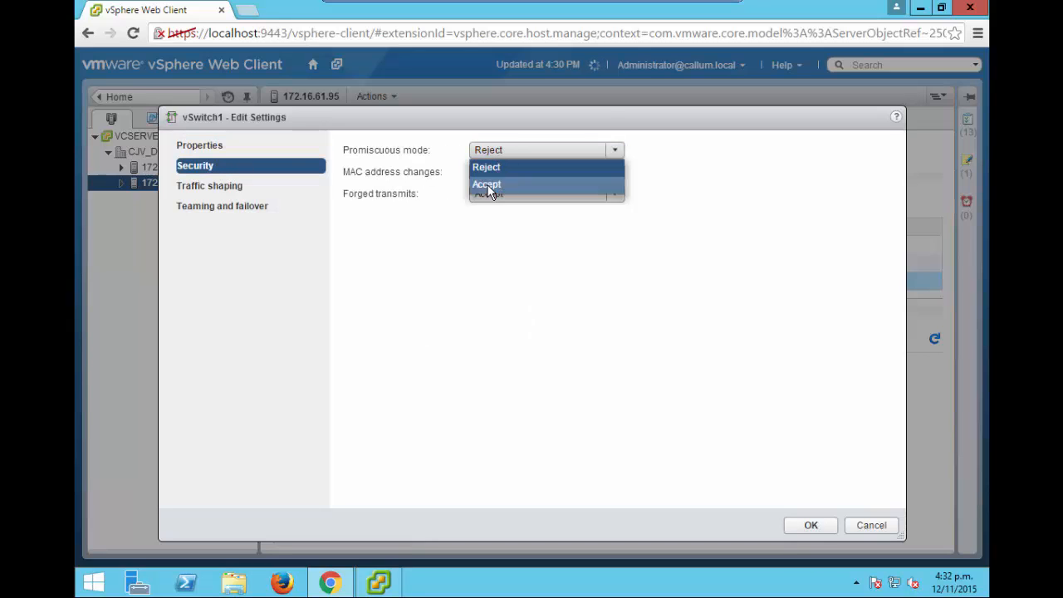
pyautogui.click(490, 184)
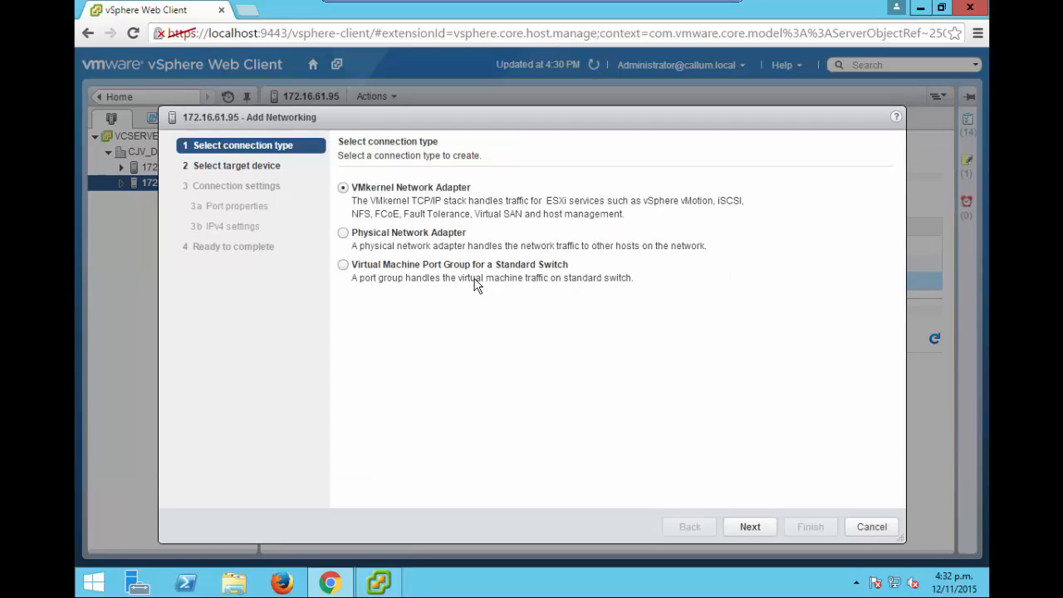
# Add a VMkernel network adapter on the existing vSwitch1, label it IP Stor, and continue to the IPv4 settings.
pyautogui.click(751, 526)
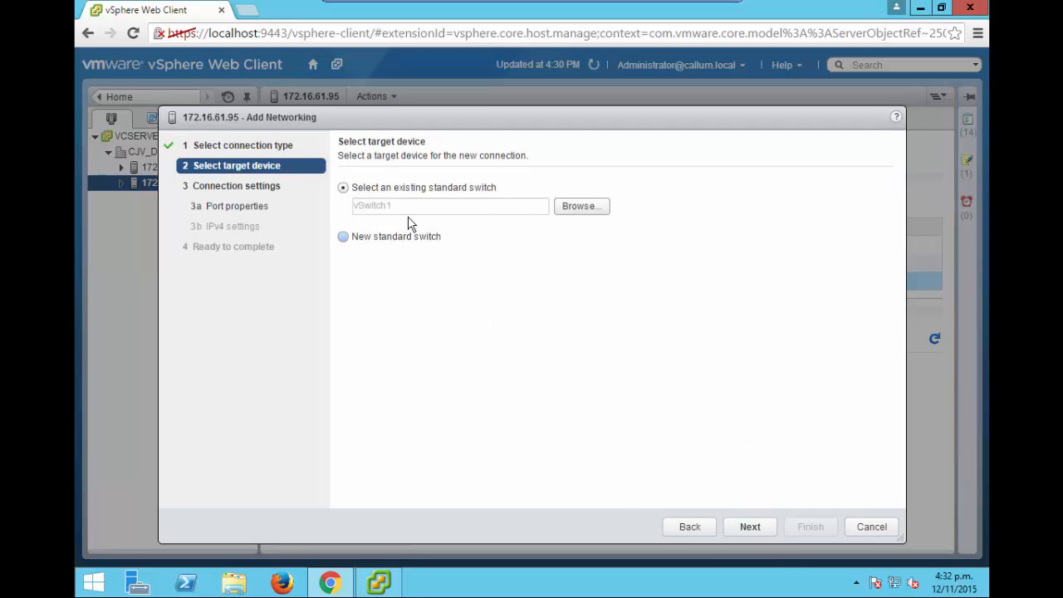
pyautogui.click(745, 525)
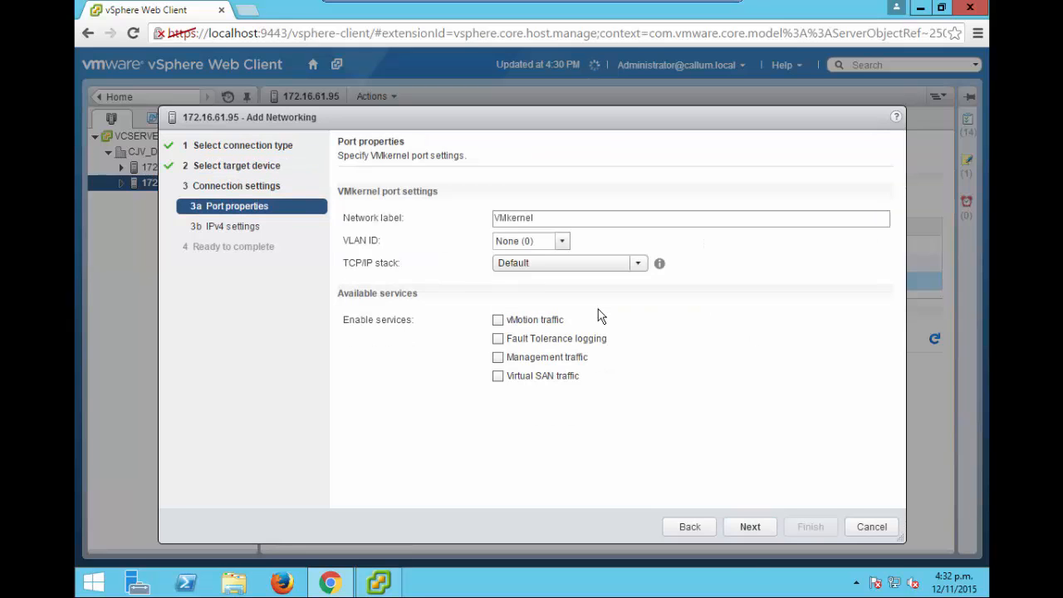
pyautogui.click(544, 218)
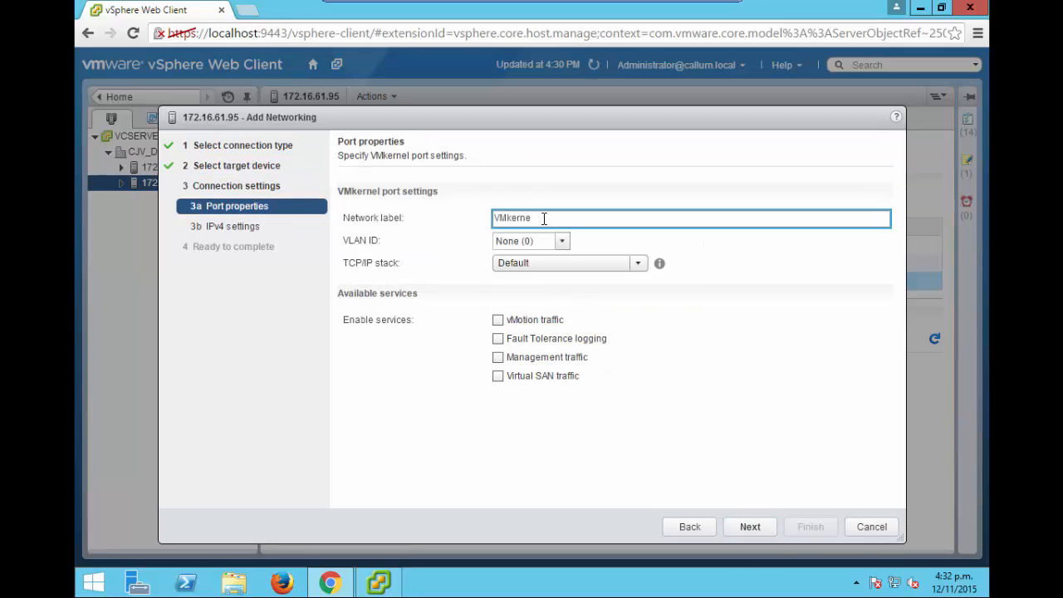
pyautogui.press('BackSpace')
pyautogui.press('BackSpace')
pyautogui.press('BackSpace')
pyautogui.press('BackSpace')
pyautogui.press('BackSpace')
pyautogui.press('BackSpace')
pyautogui.press('BackSpace')
pyautogui.write('IP Stor')
pyautogui.click(746, 528)
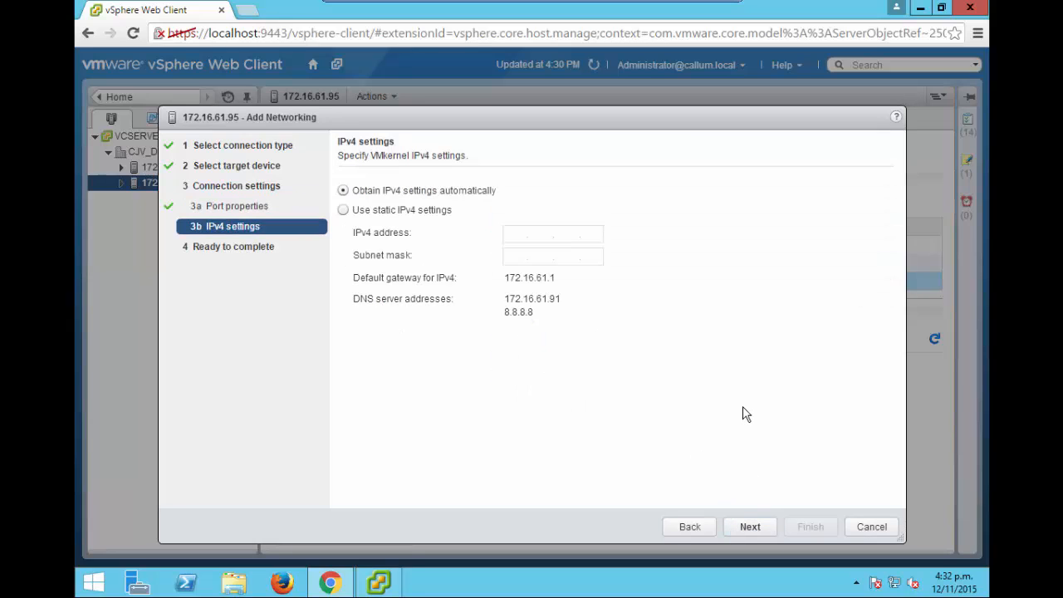
# Give the new VMkernel adapter the static IPv4 address 192.168.255.2, enter its subnet mask, and complete the adapter setup.
pyautogui.click(346, 210)
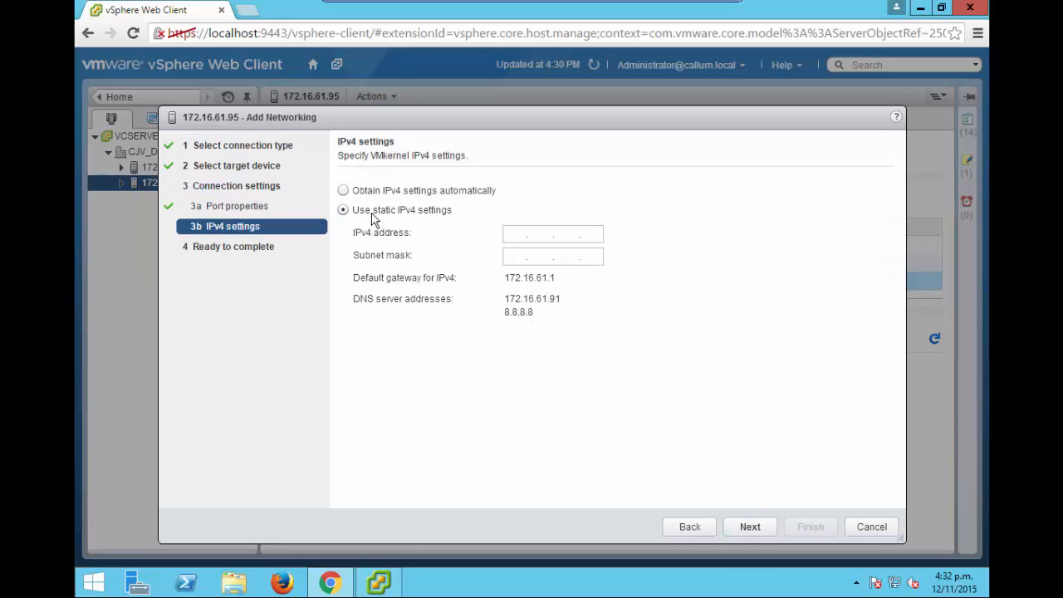
pyautogui.click(522, 233)
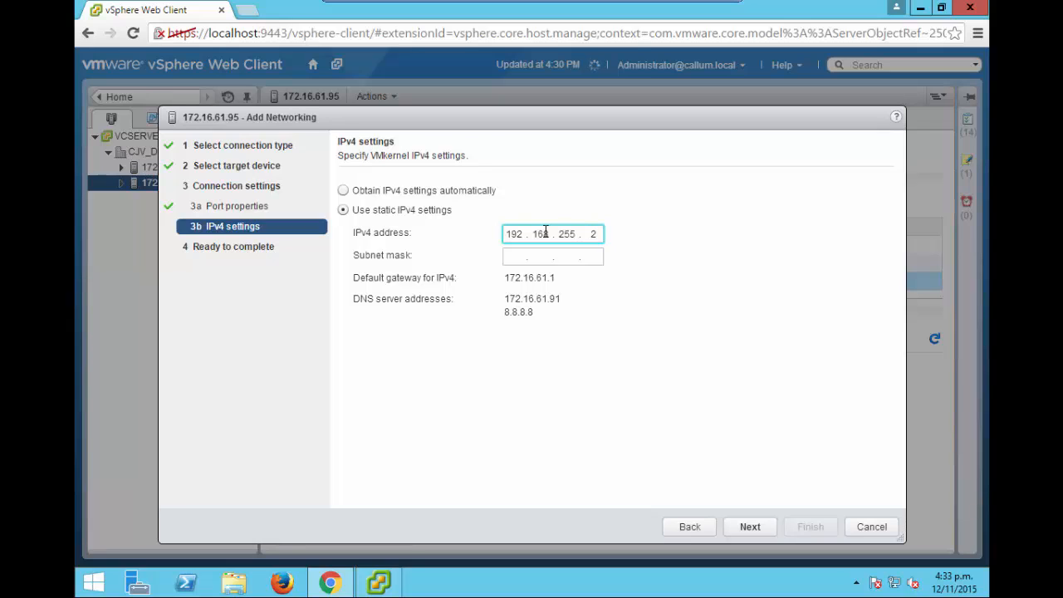
pyautogui.write('2')
pyautogui.click(523, 255)
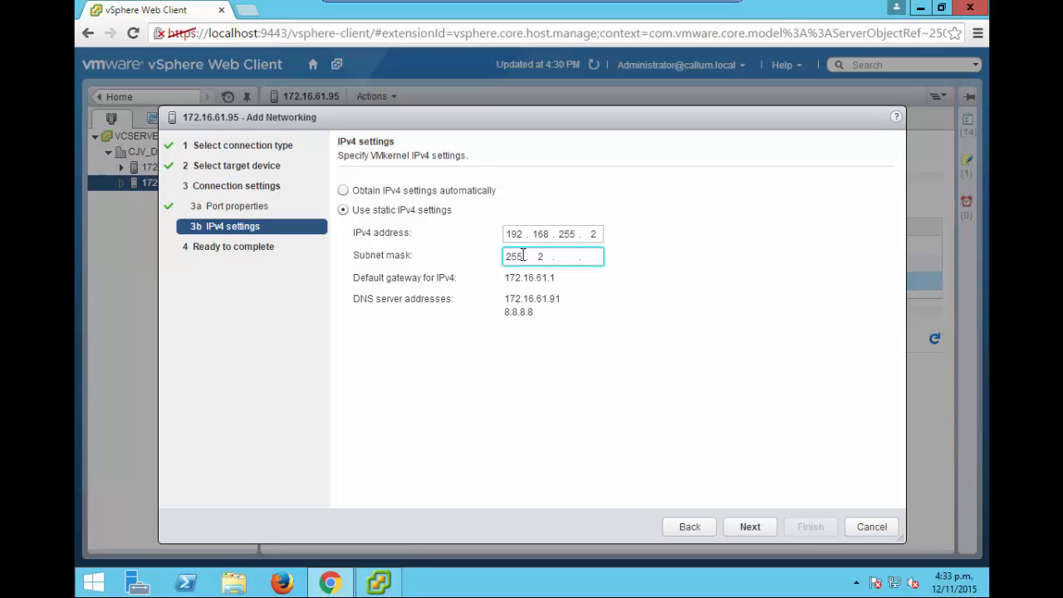
pyautogui.write('255 . 255 . 255')
pyautogui.click(750, 526)
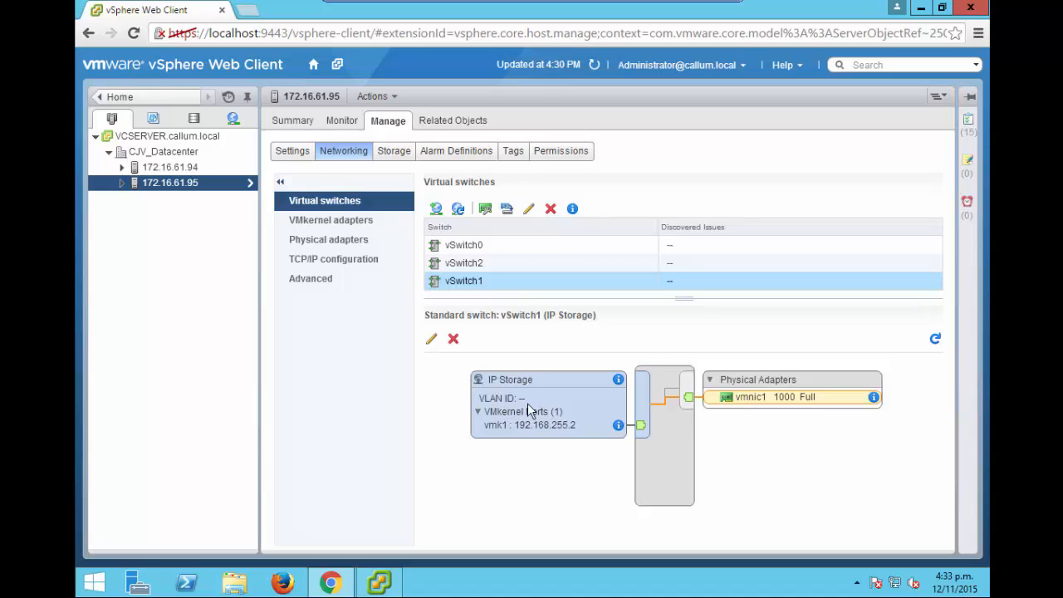
# Review the iSCSI name in the general properties of the host's iSCSI software adapter vmhba33, leaving the settings as they are.
pyautogui.click(391, 152)
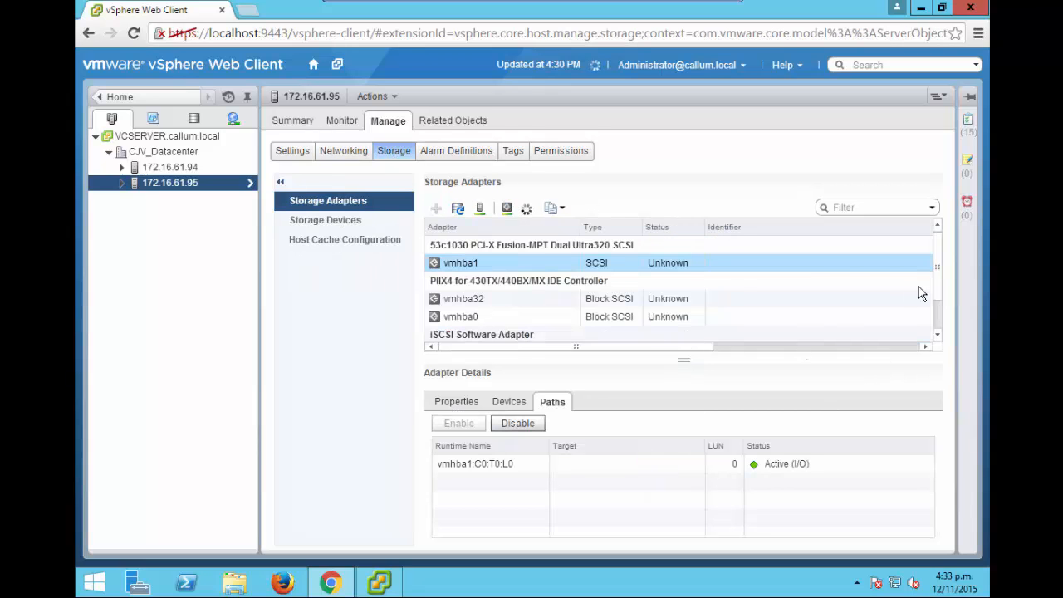
pyautogui.moveTo(944, 294); pyautogui.dragTo(944, 332)
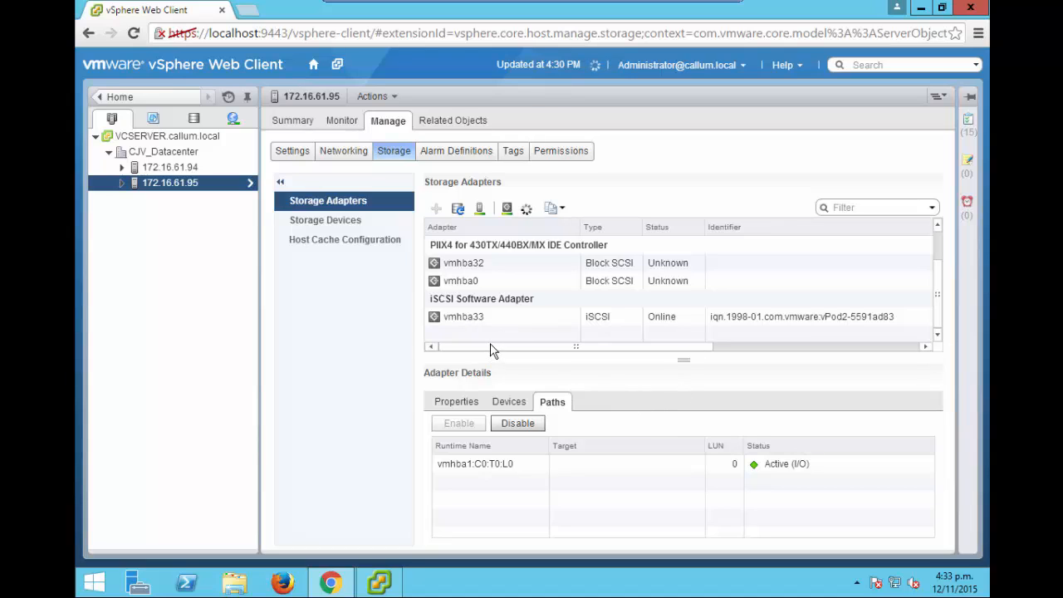
pyautogui.click(498, 317)
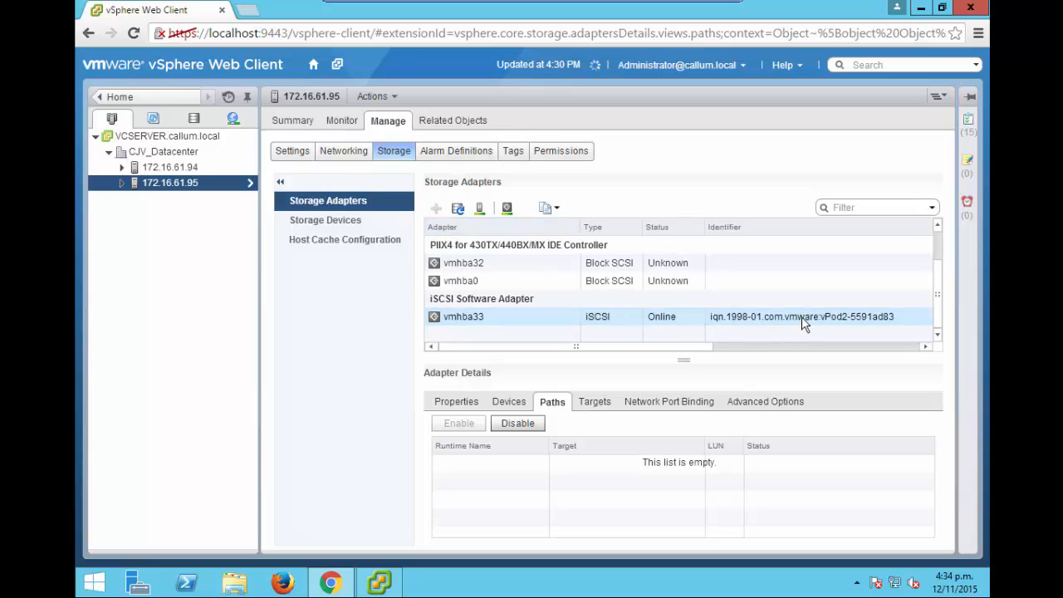
pyautogui.click(453, 402)
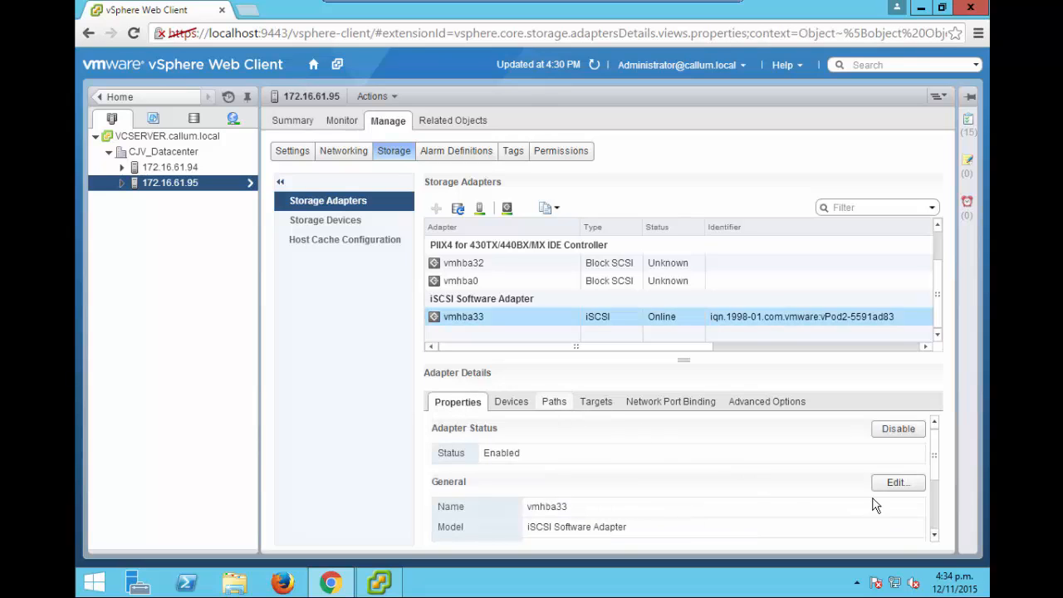
pyautogui.click(898, 483)
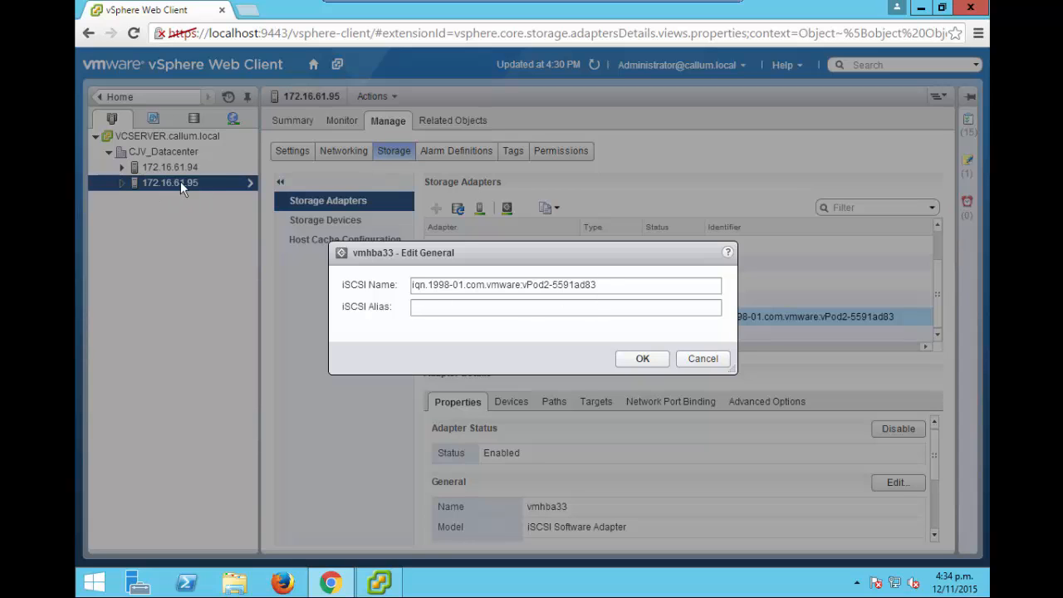
pyautogui.click(634, 364)
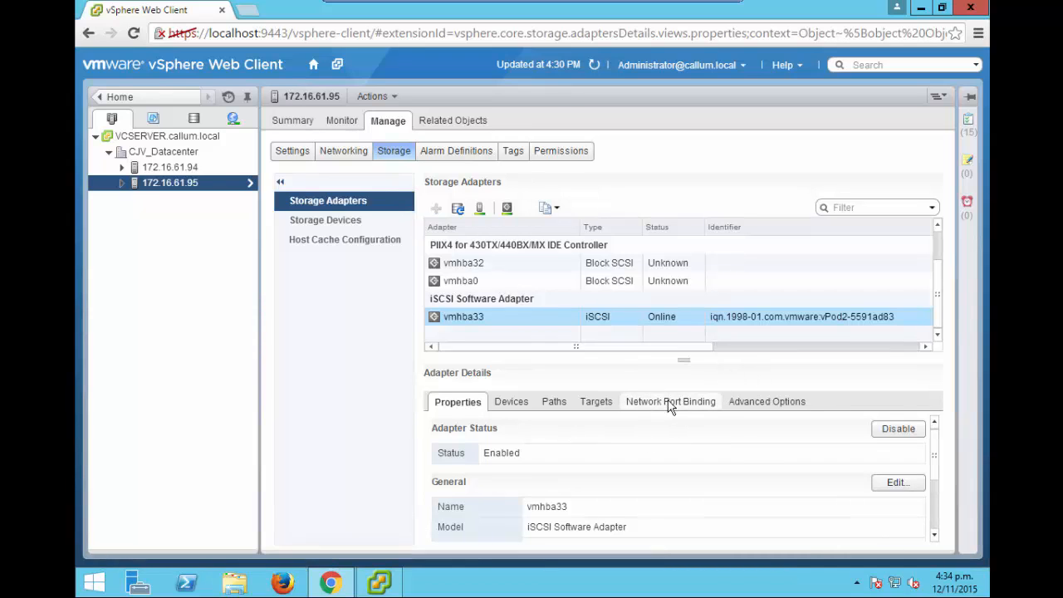
# Bind the IP Storage (vSwitch1) VMkernel adapter vmk1 to the iSCSI software adapter vmhba33 through network port binding.
pyautogui.click(670, 403)
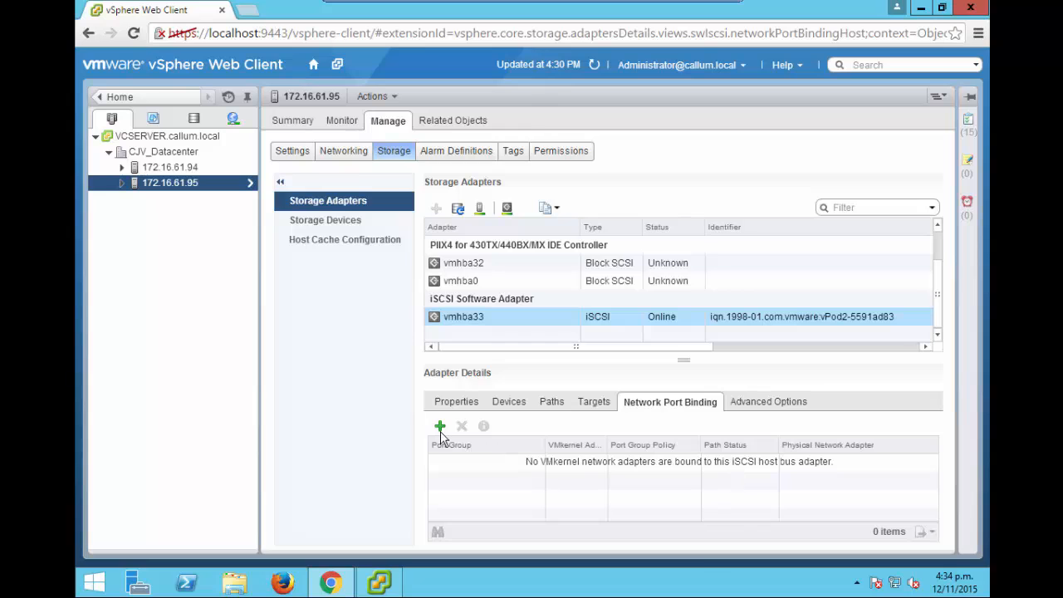
pyautogui.click(440, 426)
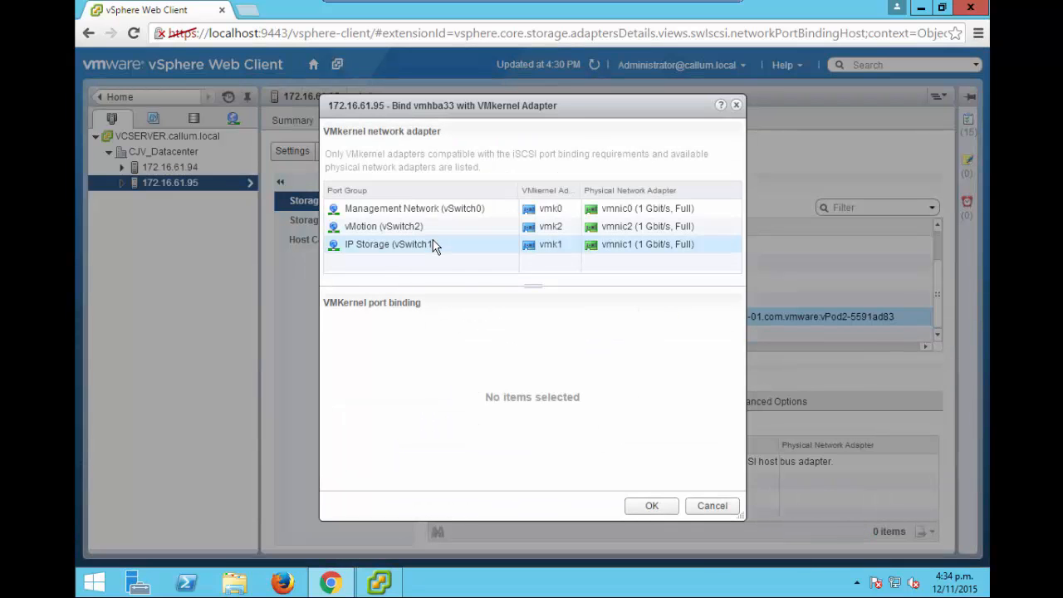
pyautogui.click(394, 245)
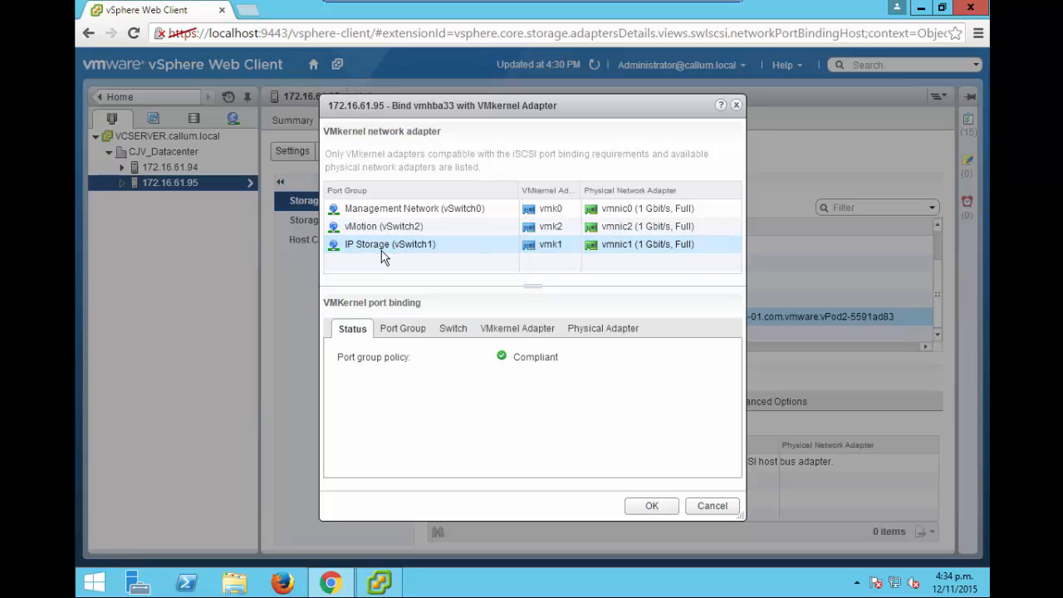
pyautogui.click(652, 508)
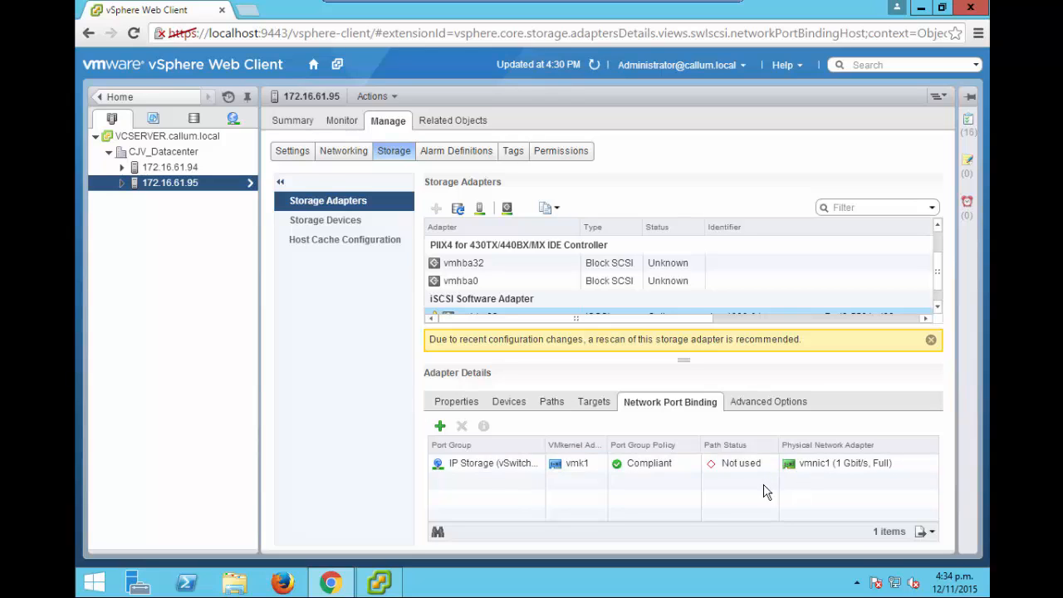
# Add 192.168.255.1 on port 3260 as a dynamic discovery iSCSI target server for vmhba33.
pyautogui.click(597, 401)
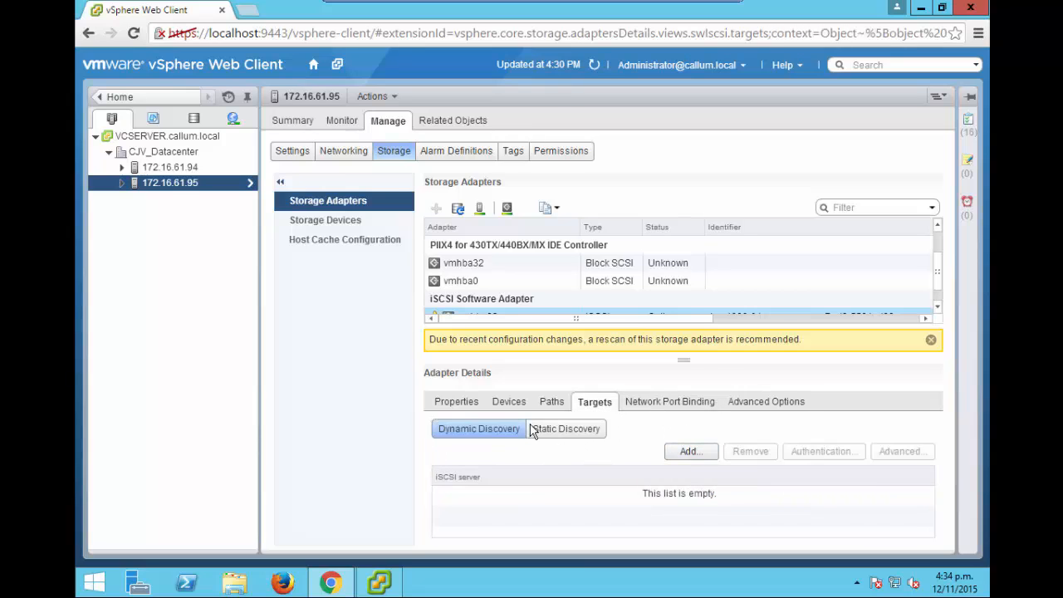
pyautogui.click(689, 452)
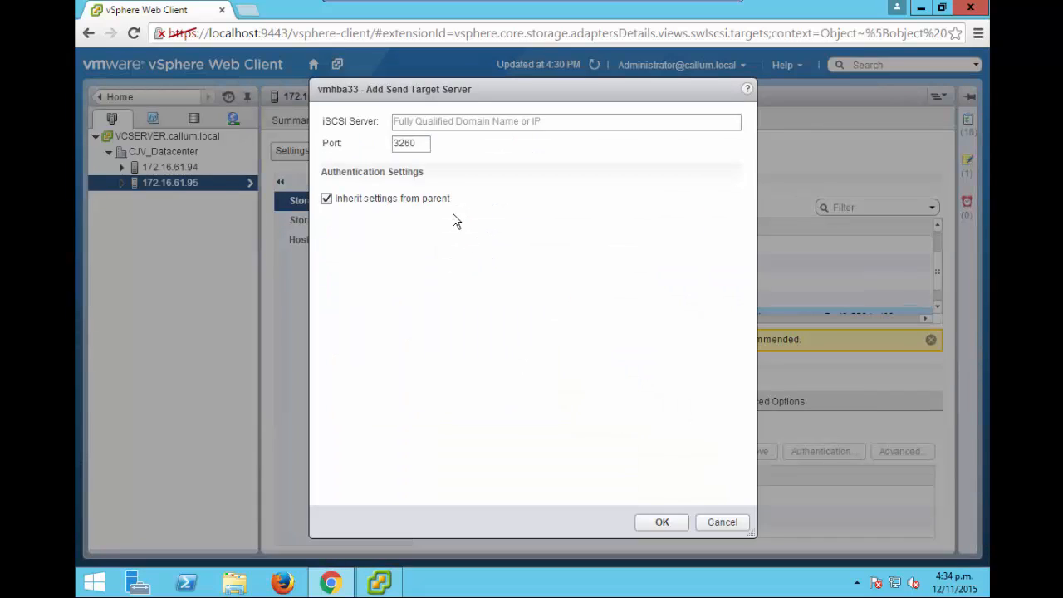
pyautogui.click(439, 123)
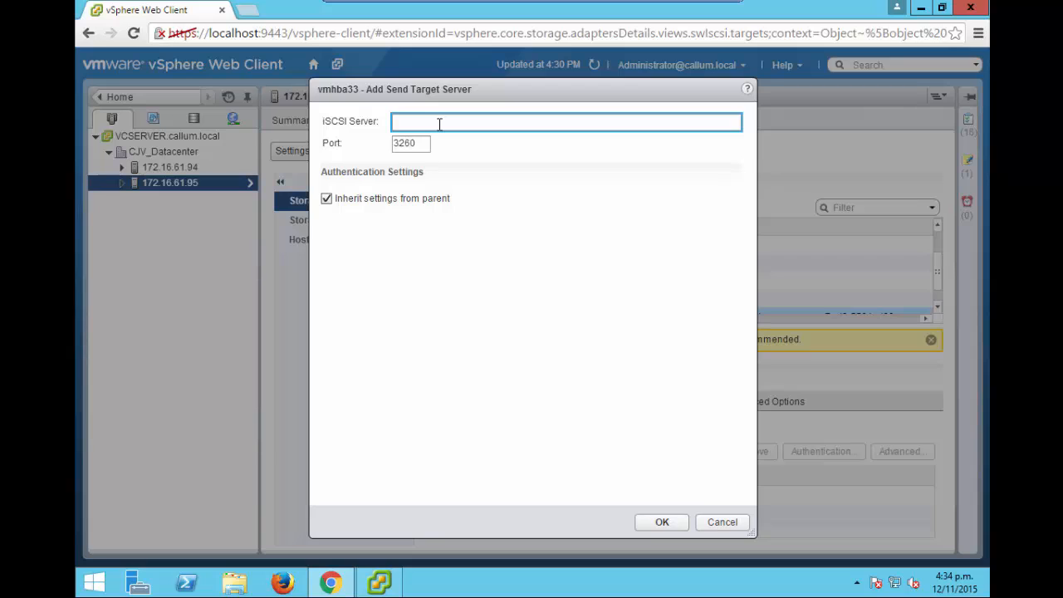
pyautogui.write('192.168.255.1')
pyautogui.click(665, 520)
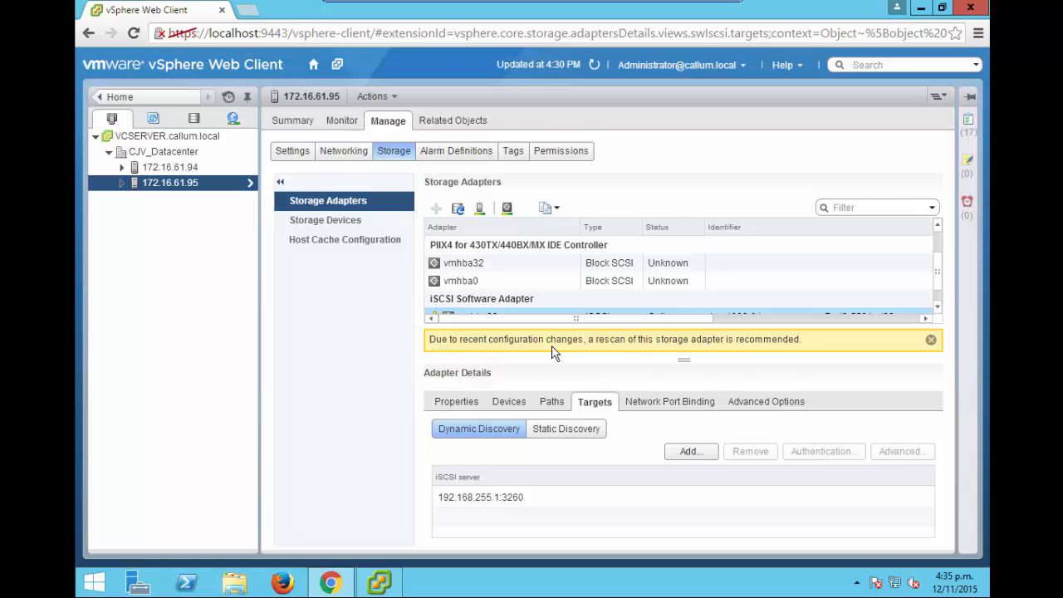
# Rescan the host's storage adapters and check the iSCSI adapter's path to the NetApp target.
pyautogui.click(481, 210)
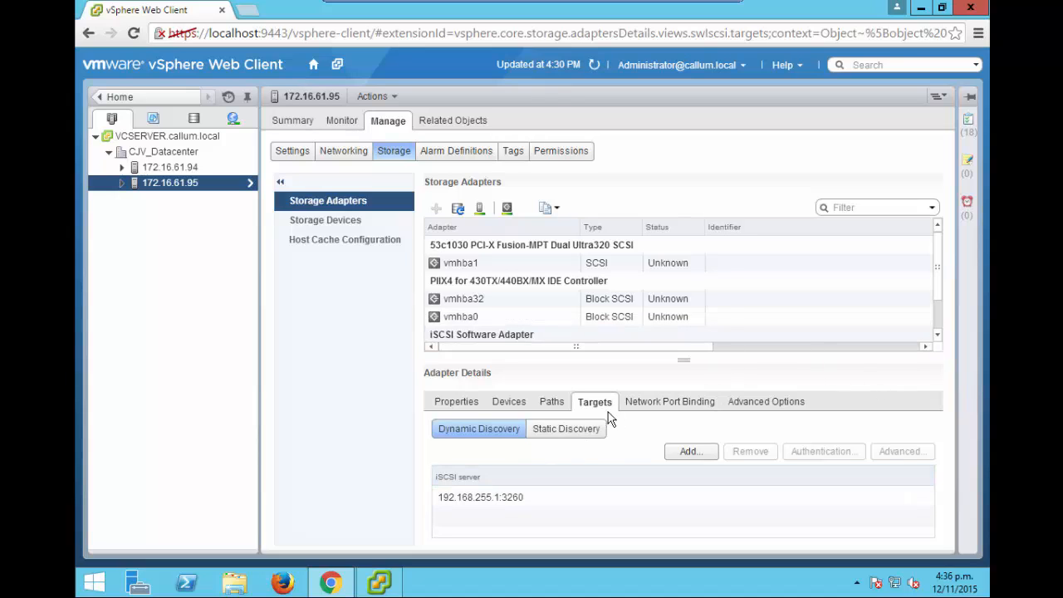
pyautogui.click(550, 402)
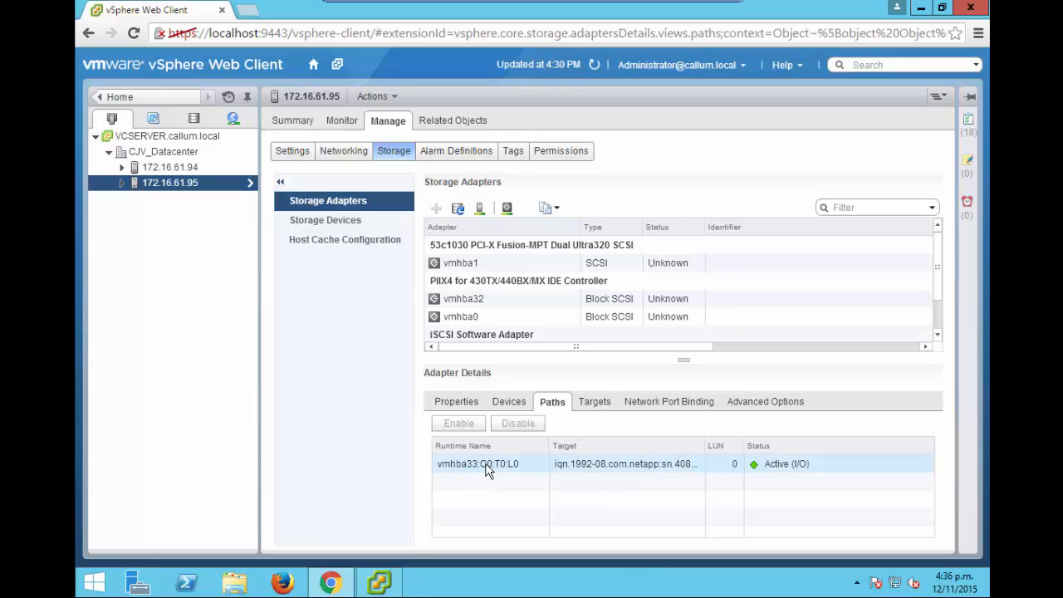
pyautogui.click(573, 465)
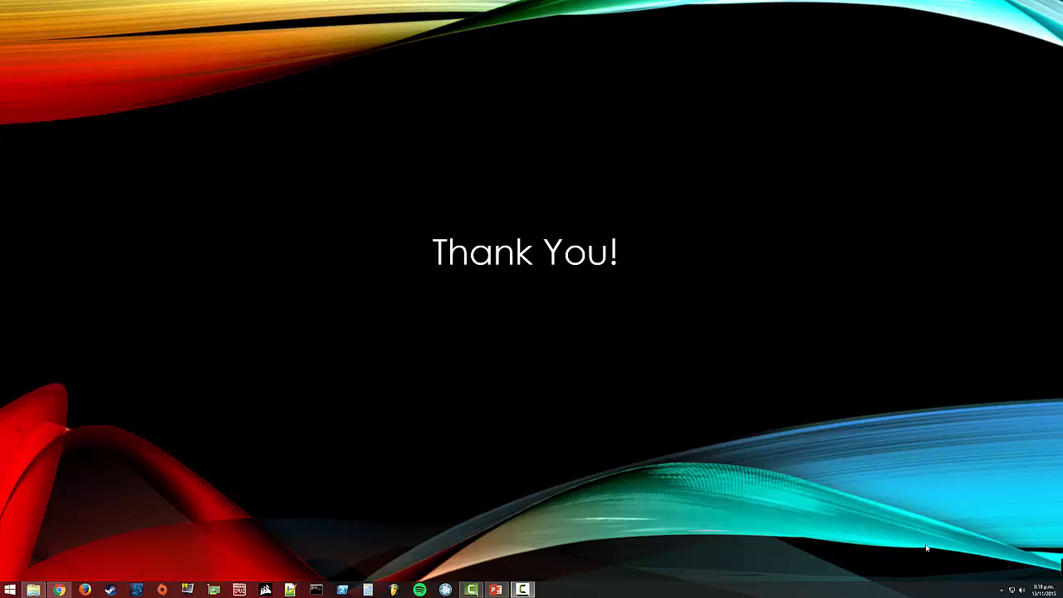
pyautogui.click(926, 548)
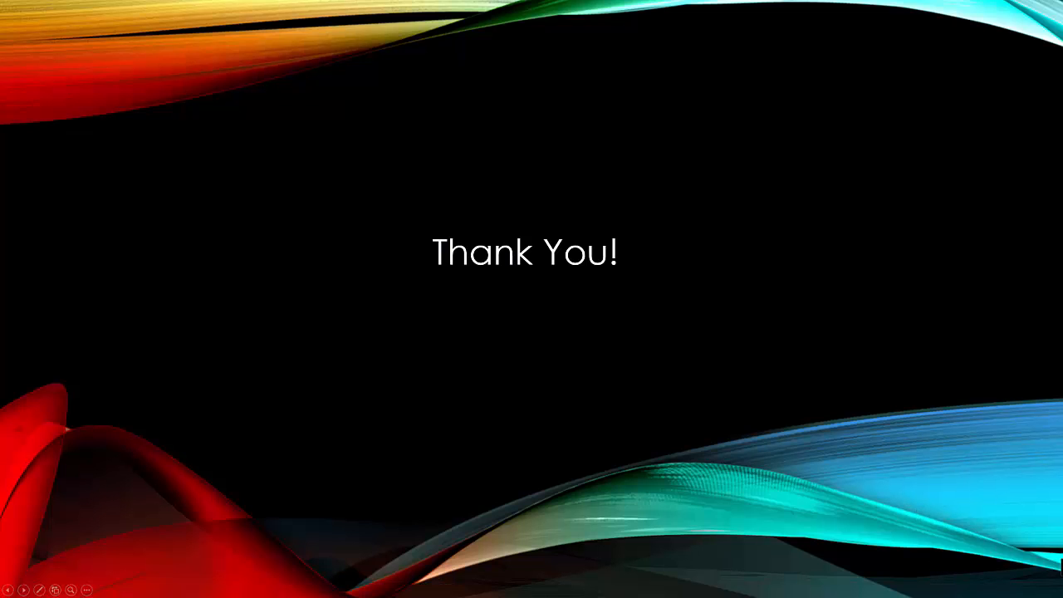